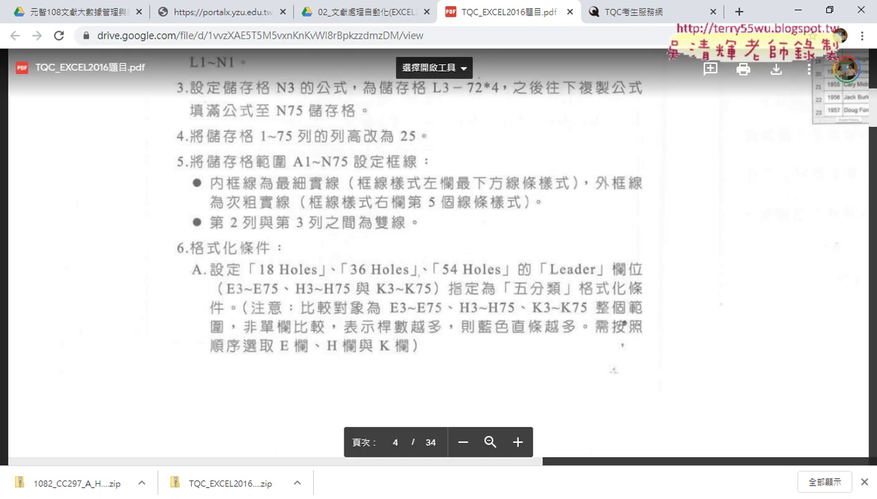
Step: Bring up the EXD01 workbook and select the Leader cells E3:E75
{"action": "mouse_move", "coordinate": [216, 498]}
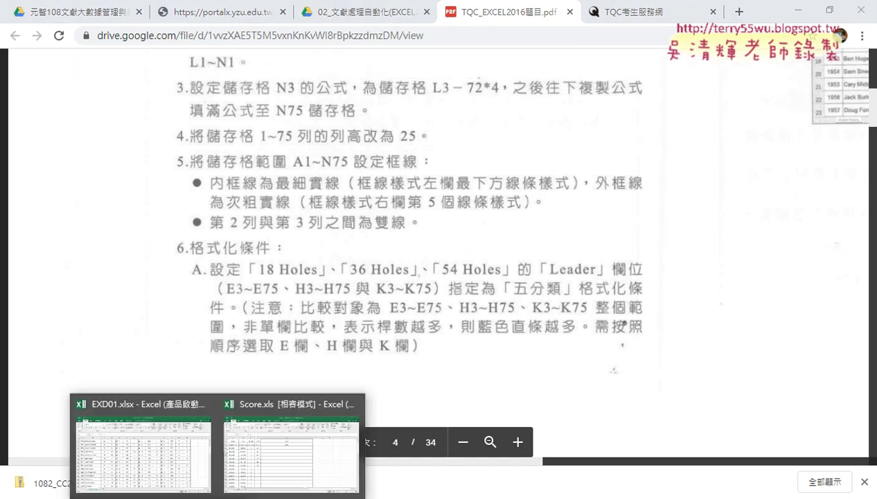
{"action": "left_click", "coordinate": [161, 477]}
{"action": "scroll", "coordinate": [427, 230], "scroll_direction": "up", "scroll_amount": 2}
{"action": "scroll", "coordinate": [430, 224], "scroll_direction": "up", "scroll_amount": 1}
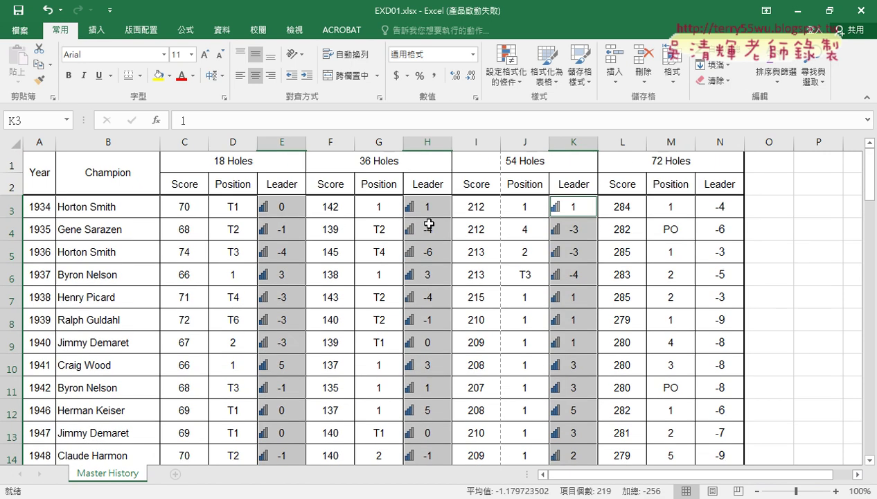
{"action": "left_click", "coordinate": [283, 209]}
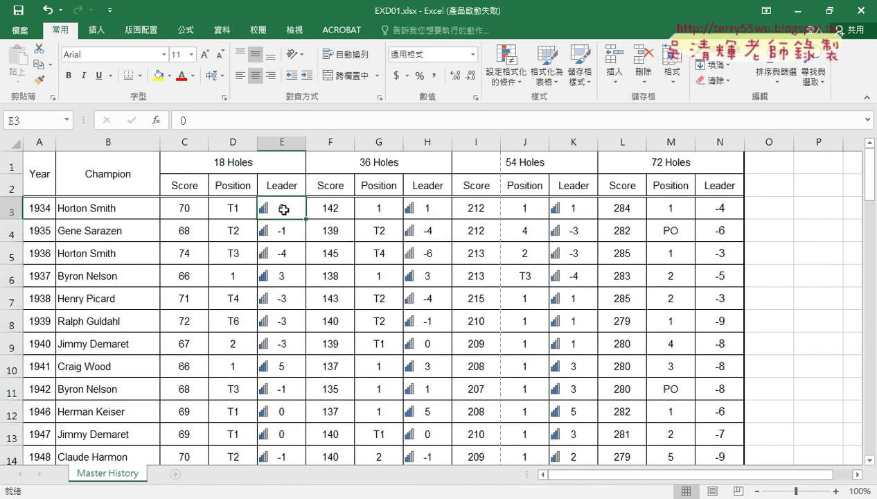
{"action": "mouse_move", "coordinate": [283, 210]}
{"action": "left_mouse_down"}
{"action": "mouse_move", "coordinate": [298, 447]}
{"action": "mouse_move", "coordinate": [303, 56]}
{"action": "left_mouse_up"}
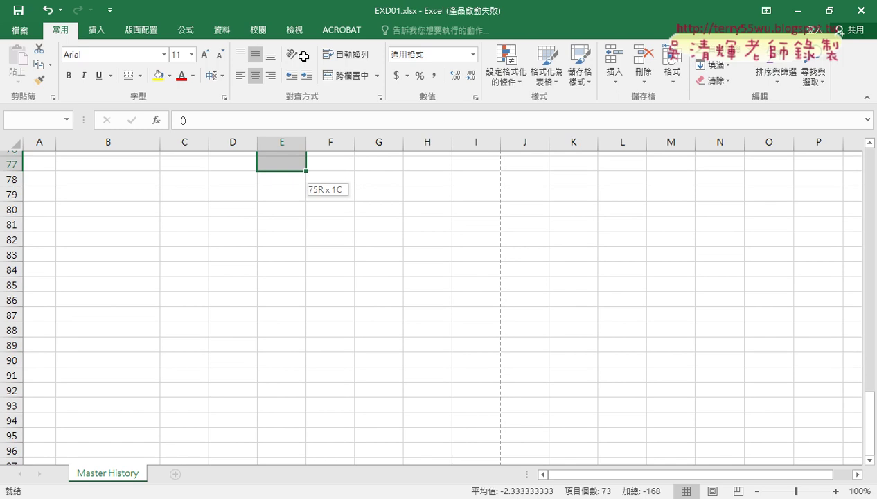
{"action": "left_click_drag", "start_coordinate": [303, 56], "coordinate": [284, 274]}
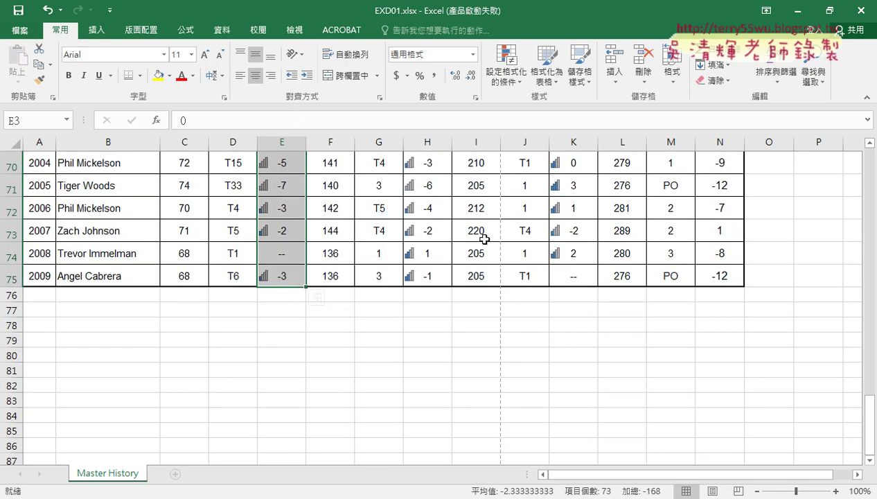
Step: Add H3:H75 and K3:K75 to the selection with Ctrl+Shift+Down
{"action": "scroll", "coordinate": [457, 261], "scroll_direction": "up", "scroll_amount": 12}
{"action": "scroll", "coordinate": [457, 262], "scroll_direction": "up", "scroll_amount": 8}
{"action": "scroll", "coordinate": [457, 262], "scroll_direction": "up", "scroll_amount": 3}
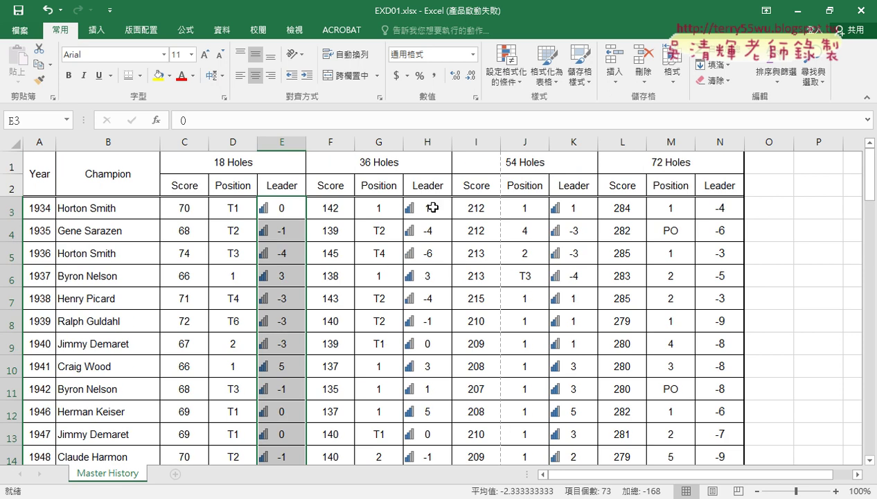
{"action": "left_click", "coordinate": [432, 207], "text": "ctrl"}
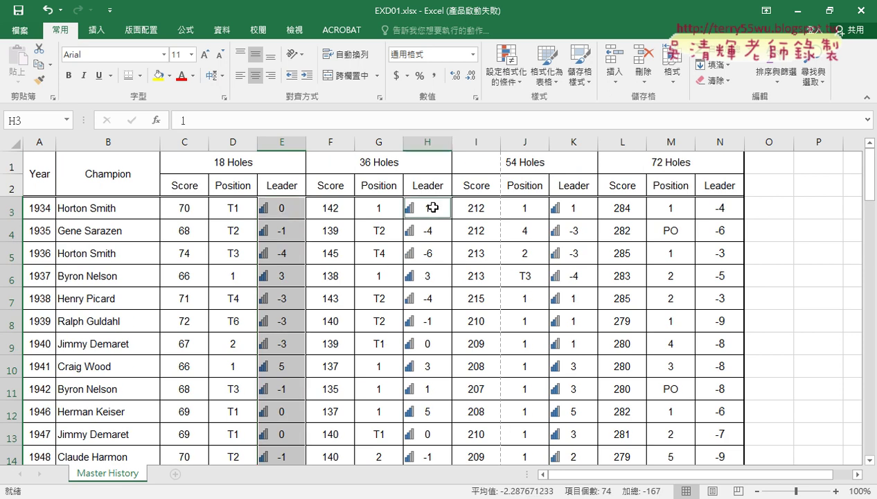
{"action": "key", "text": "ctrl+shift+Down"}
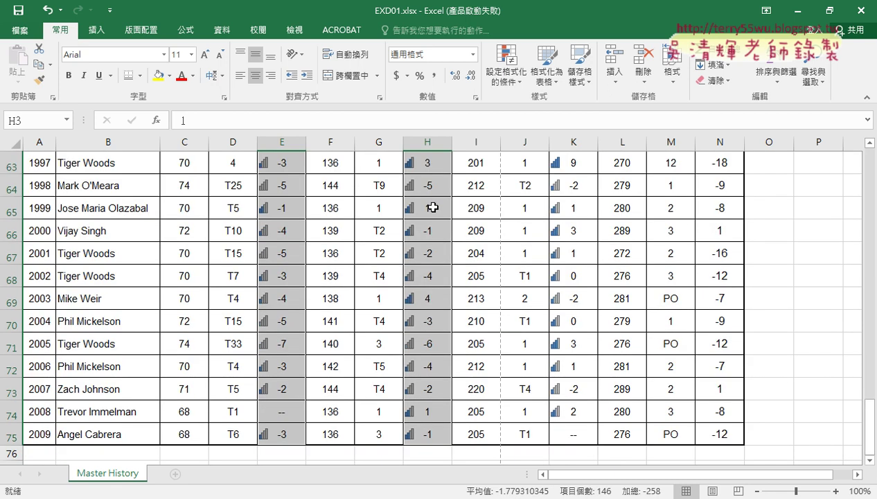
{"action": "scroll", "coordinate": [432, 207], "scroll_direction": "up", "scroll_amount": 14}
{"action": "scroll", "coordinate": [432, 207], "scroll_direction": "up", "scroll_amount": 6}
{"action": "scroll", "coordinate": [432, 207], "scroll_direction": "up", "scroll_amount": 1}
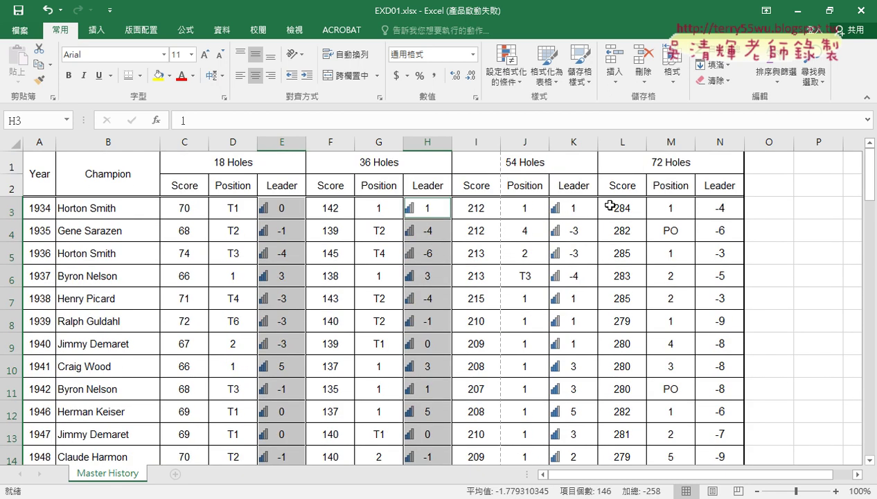
{"action": "left_click", "coordinate": [575, 207], "text": "ctrl"}
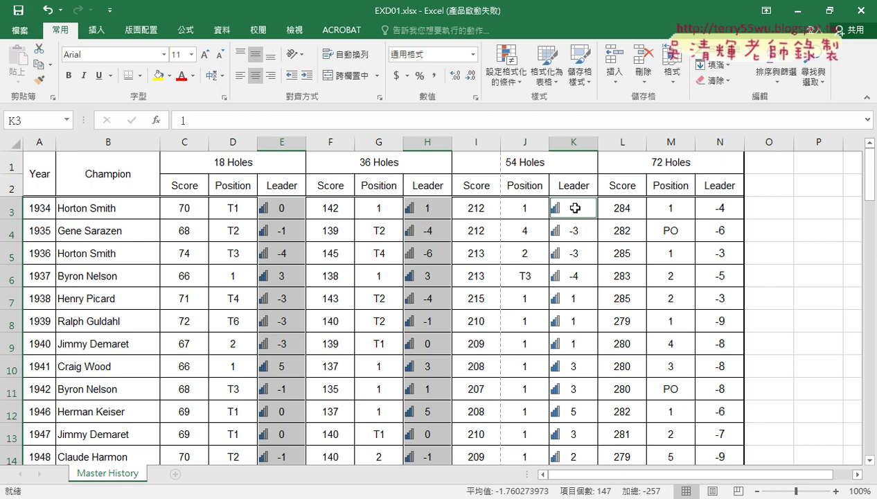
{"action": "key", "text": "ctrl+shift+Down"}
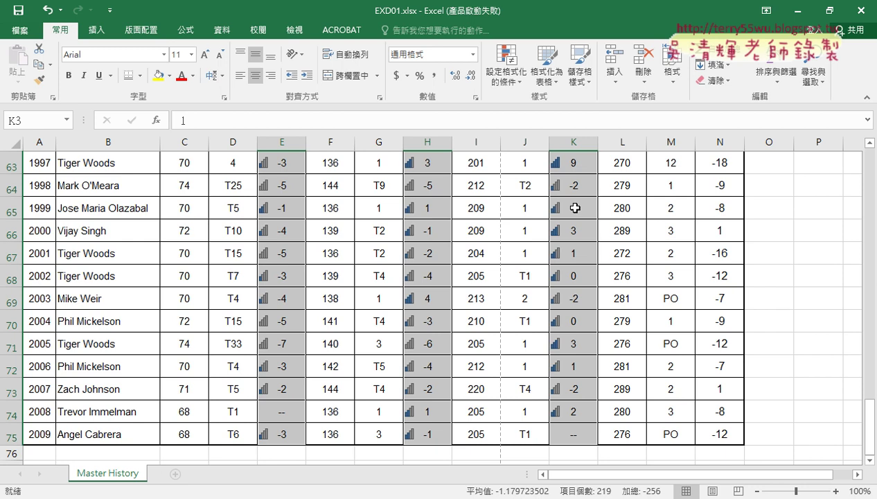
Step: Apply the Conditional Formatting 5 Ratings icon set to Leader columns E, H and K
{"action": "left_click", "coordinate": [506, 69]}
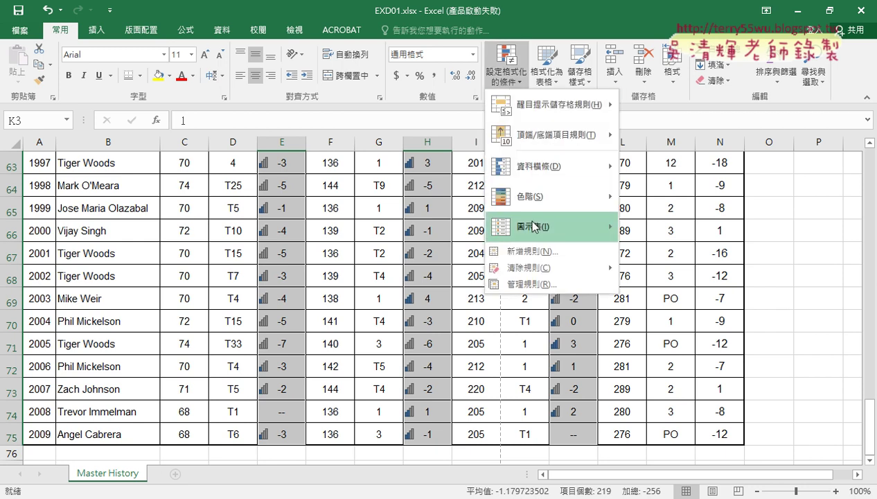
{"action": "mouse_move", "coordinate": [534, 226]}
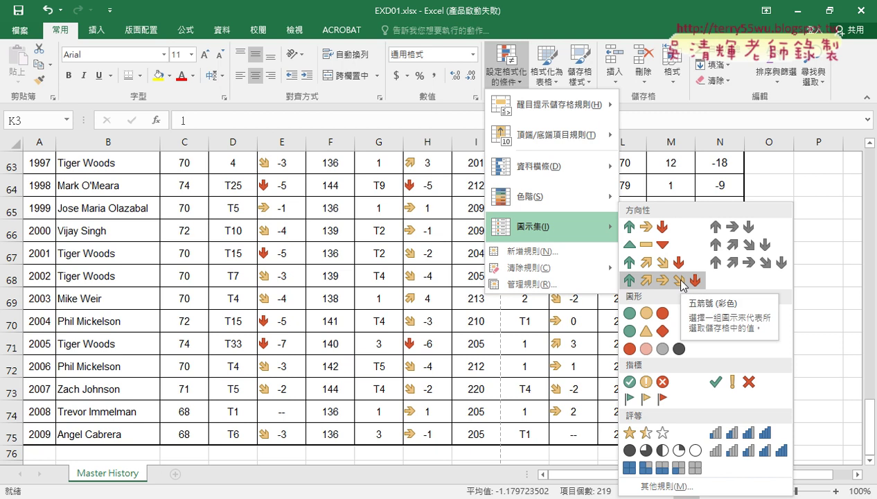
{"action": "left_click", "coordinate": [740, 452]}
Step: Select the 72 Holes Leader cells N3:N75
{"action": "scroll", "coordinate": [795, 339], "scroll_direction": "up", "scroll_amount": 10}
{"action": "scroll", "coordinate": [795, 339], "scroll_direction": "up", "scroll_amount": 10}
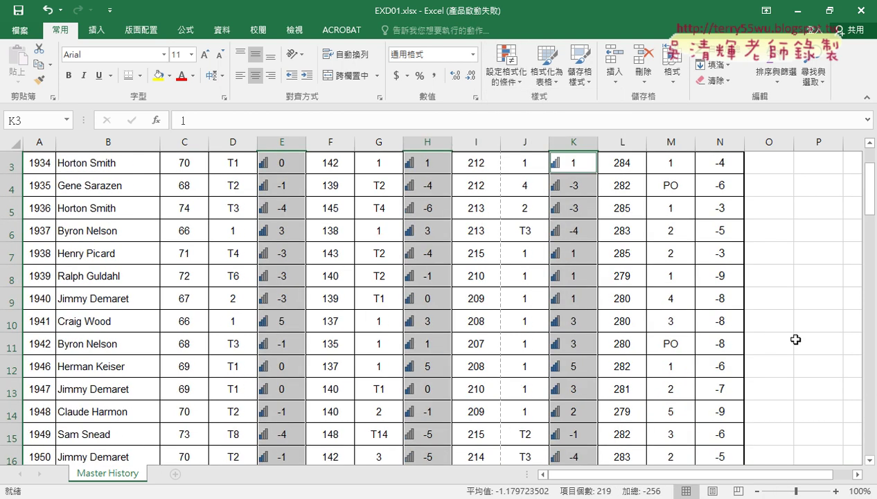
{"action": "scroll", "coordinate": [760, 266], "scroll_direction": "up", "scroll_amount": 1}
{"action": "left_click", "coordinate": [721, 210]}
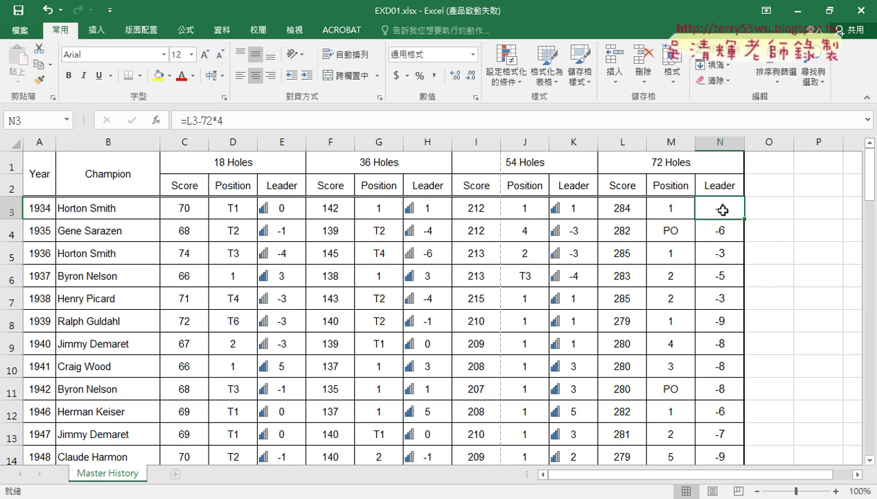
{"action": "key", "text": "ctrl+shift+Down"}
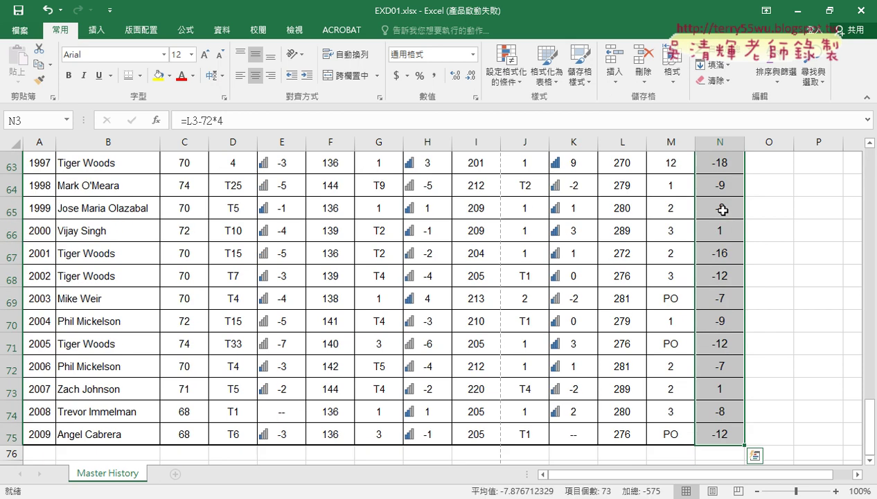
Step: Switch back to the exam instructions PDF in the browser
{"action": "scroll", "coordinate": [721, 210], "scroll_direction": "up", "scroll_amount": 9}
{"action": "scroll", "coordinate": [722, 209], "scroll_direction": "up", "scroll_amount": 8}
{"action": "scroll", "coordinate": [722, 210], "scroll_direction": "up", "scroll_amount": 3}
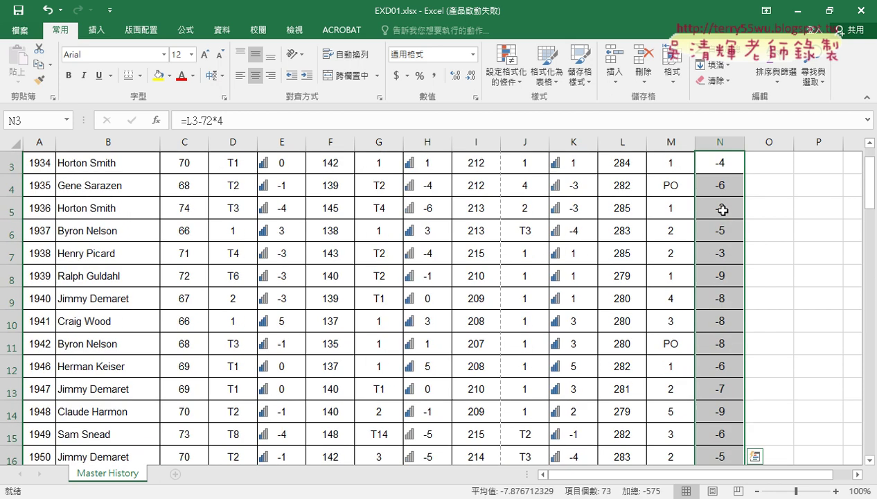
{"action": "scroll", "coordinate": [722, 210], "scroll_direction": "up", "scroll_amount": 1}
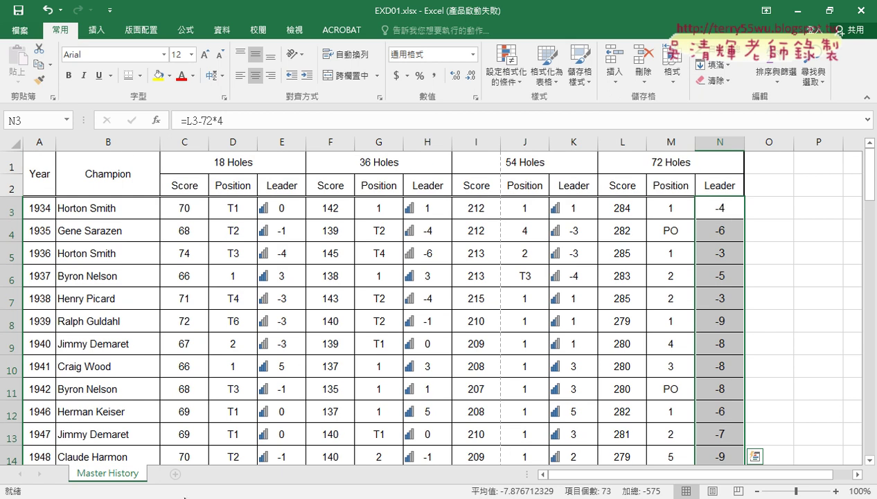
{"action": "left_click", "coordinate": [160, 475]}
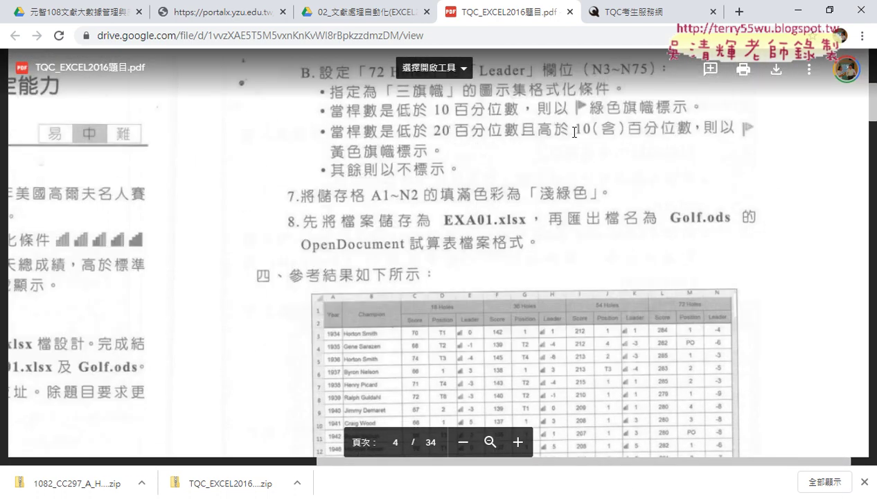
Step: Scroll the PDF to task 6B: green flags below 10%, yellow below 20% for N3~N75
{"action": "scroll", "coordinate": [449, 157], "scroll_direction": "up", "scroll_amount": 1}
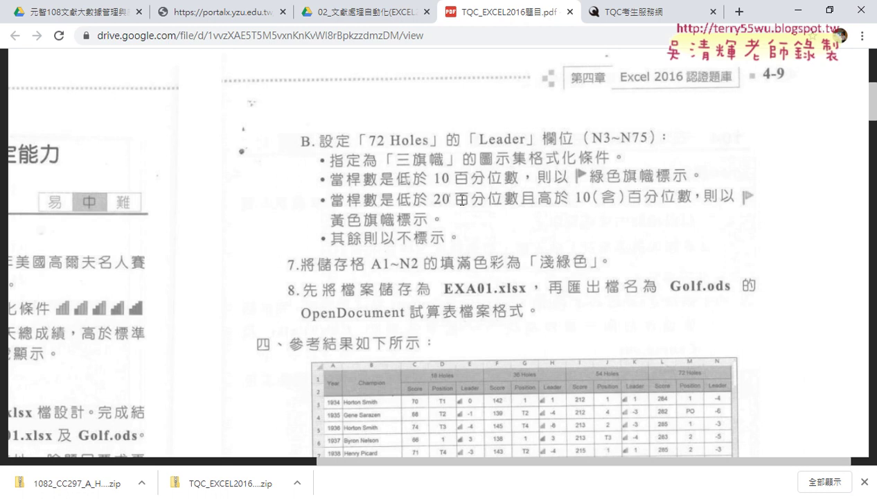
{"action": "mouse_move", "coordinate": [732, 205]}
Step: Return to EXD01 and apply the Indicators 3 Flags icon set to N3:N75
{"action": "mouse_move", "coordinate": [217, 494]}
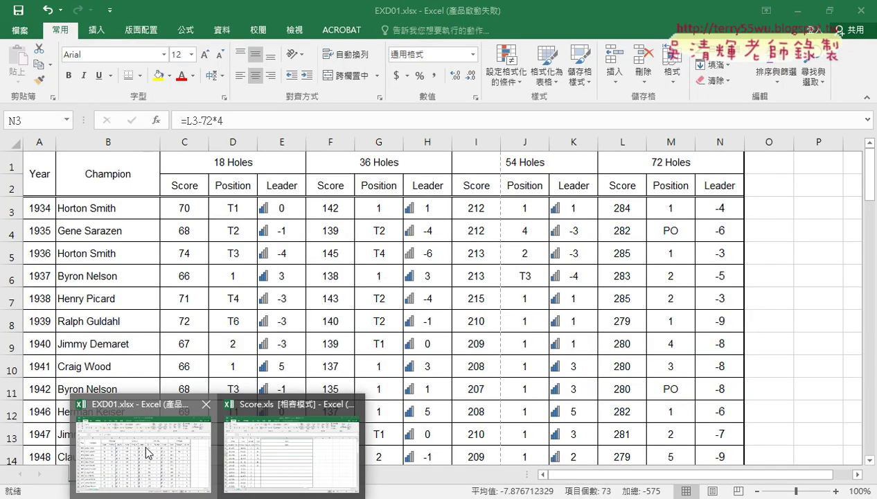
{"action": "left_click", "coordinate": [147, 453]}
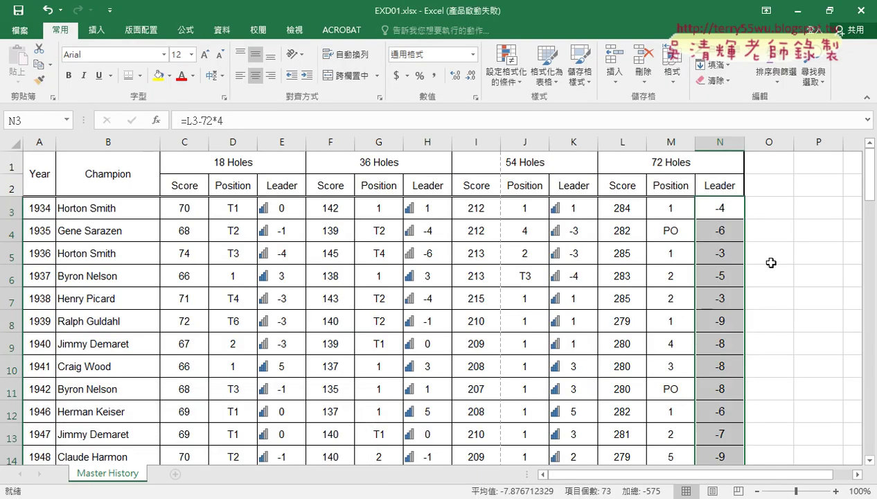
{"action": "left_click", "coordinate": [512, 81]}
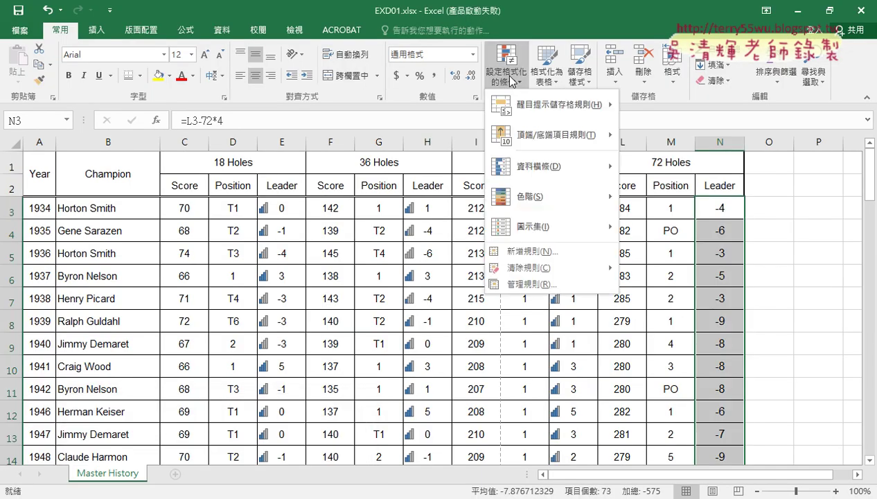
{"action": "mouse_move", "coordinate": [535, 228]}
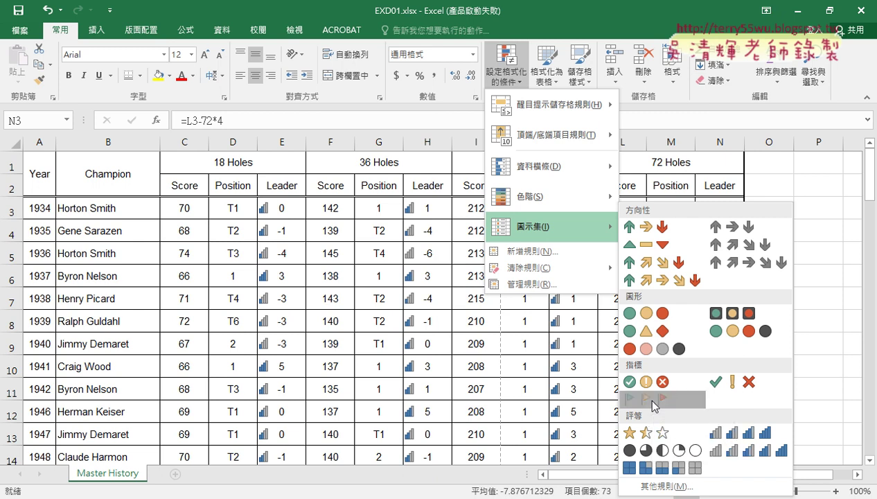
{"action": "left_click", "coordinate": [652, 400]}
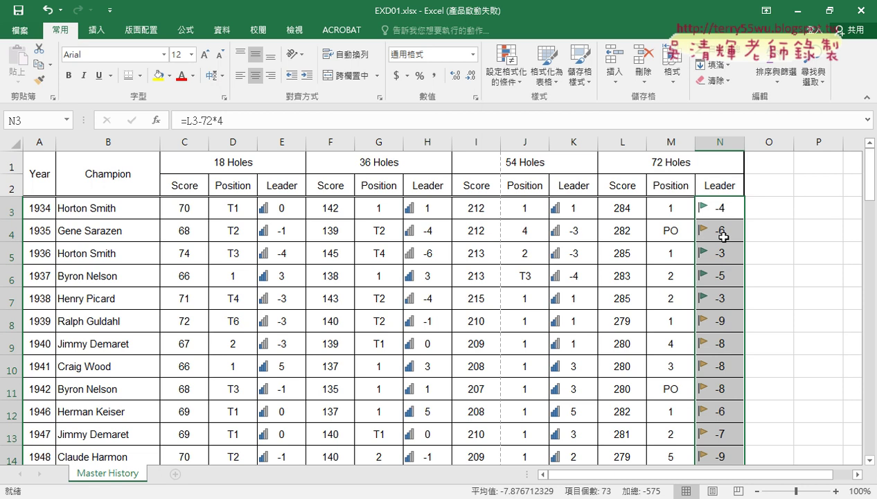
Step: Scroll down to check the flags in column N and reopen Conditional Formatting
{"action": "scroll", "coordinate": [780, 302], "scroll_direction": "down", "scroll_amount": 1}
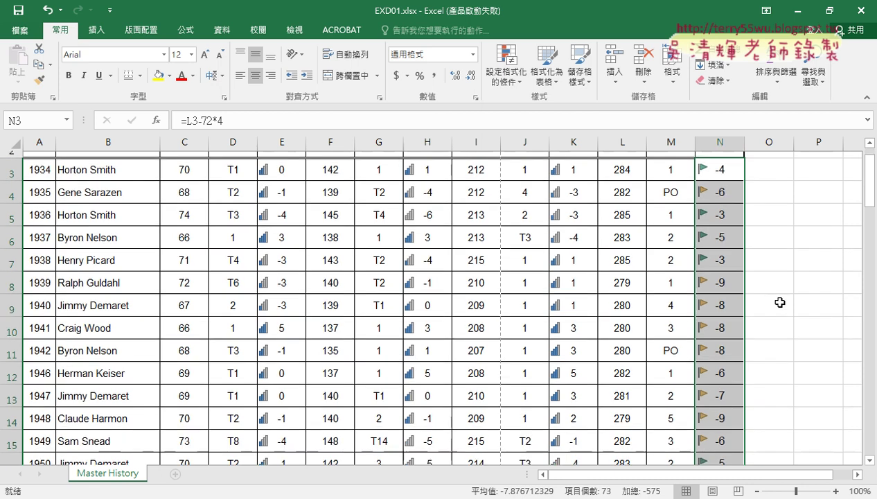
{"action": "scroll", "coordinate": [780, 302], "scroll_direction": "down", "scroll_amount": 1}
{"action": "scroll", "coordinate": [780, 302], "scroll_direction": "down", "scroll_amount": 1}
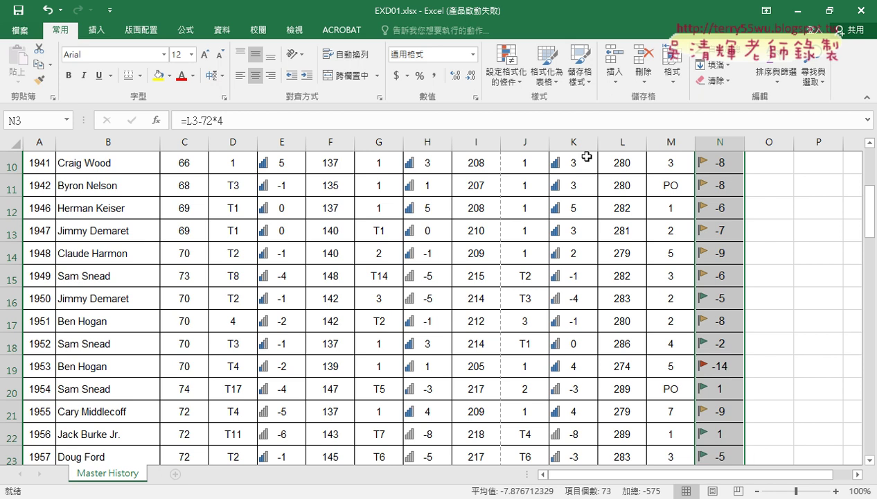
{"action": "left_click", "coordinate": [508, 79]}
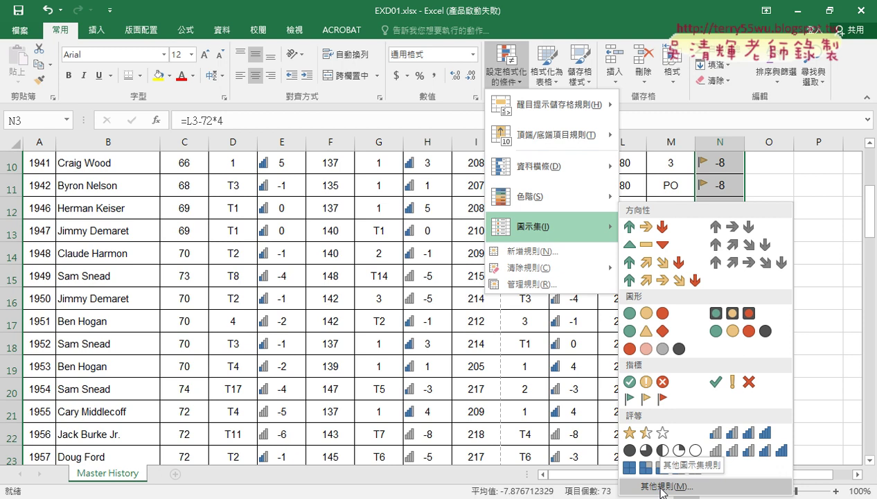
Step: Create a new rule with Icon Sets format style and the 3 Flags icon style
{"action": "left_click", "coordinate": [660, 487]}
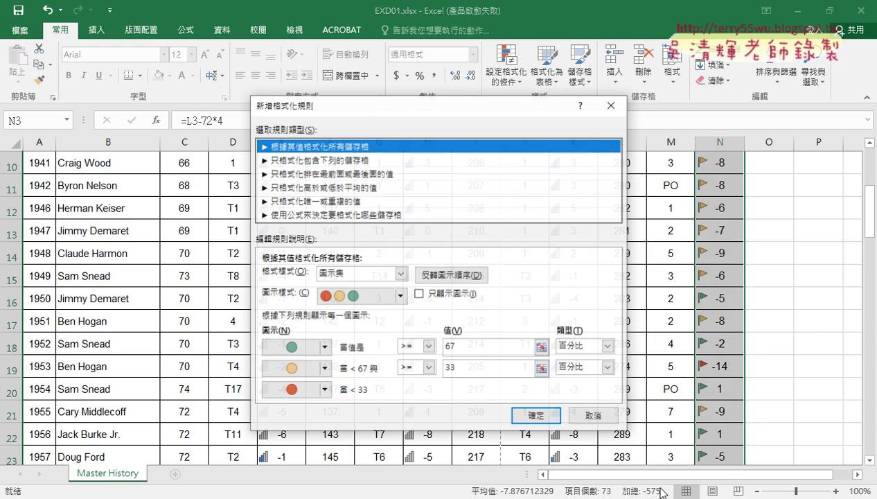
{"action": "left_click", "coordinate": [400, 274]}
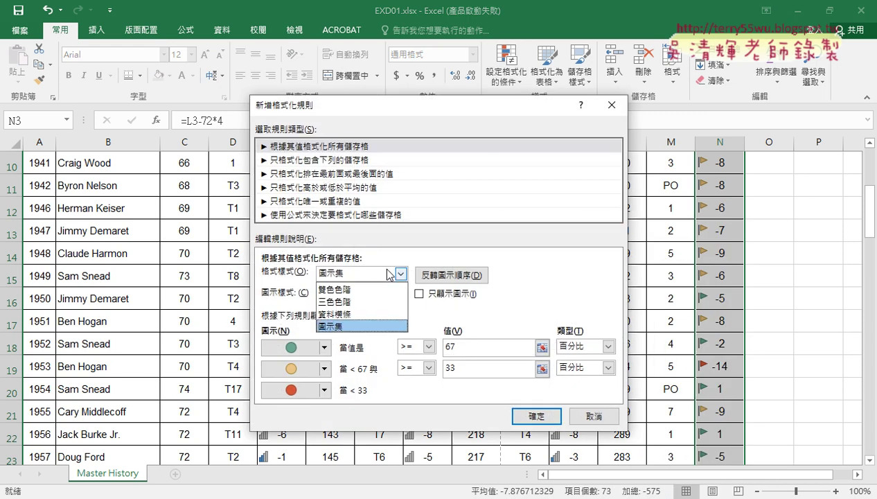
{"action": "left_click", "coordinate": [417, 231]}
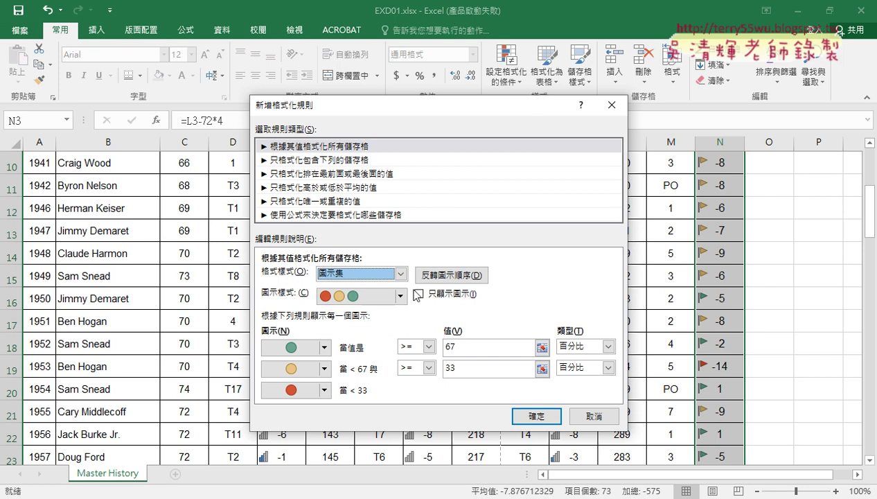
{"action": "left_click", "coordinate": [400, 296]}
{"action": "left_click", "coordinate": [396, 315]}
{"action": "left_click", "coordinate": [397, 315]}
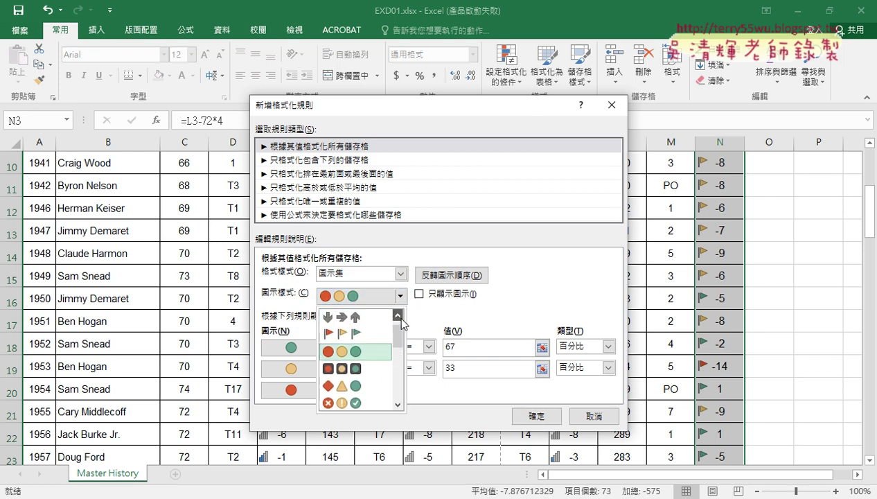
{"action": "left_click", "coordinate": [362, 336]}
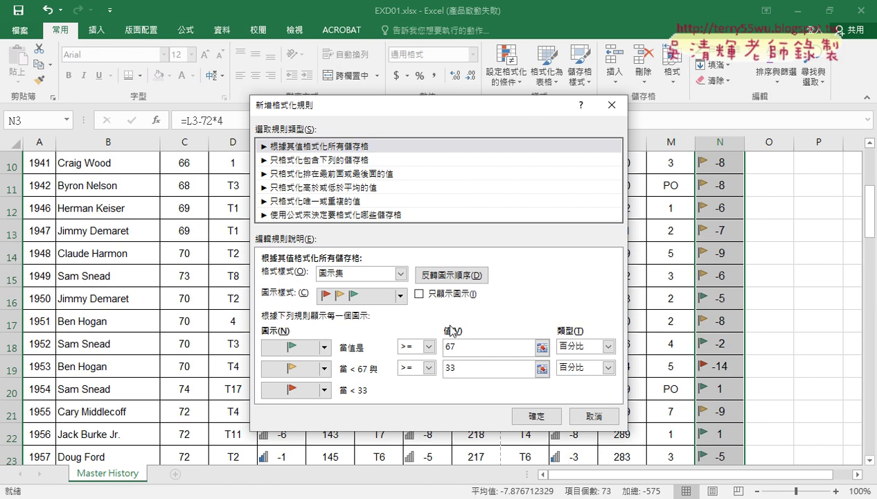
{"action": "left_click", "coordinate": [442, 368]}
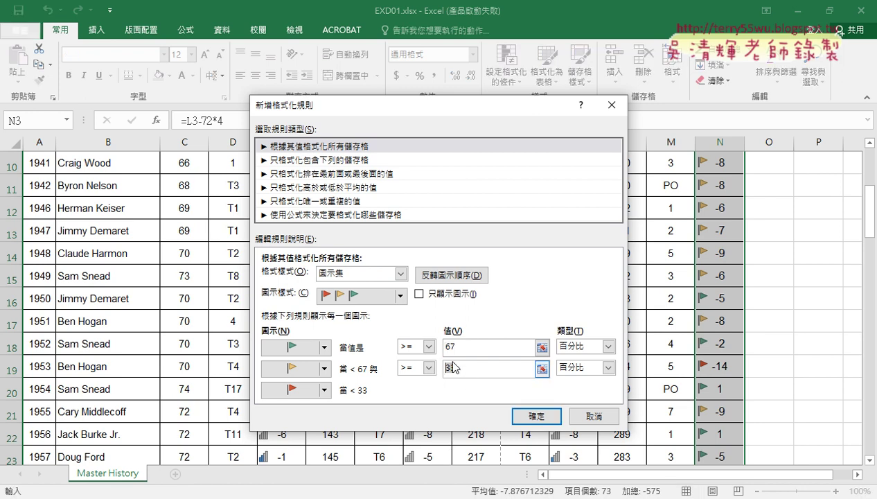
{"action": "left_click", "coordinate": [459, 346]}
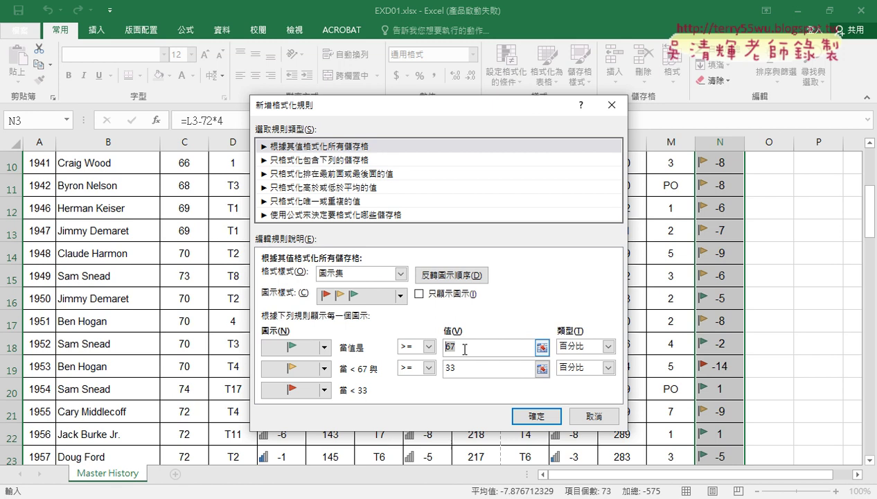
Step: Set the top tier to No Cell Icon and change the thresholds to 20 and 10 percent
{"action": "left_click", "coordinate": [324, 347]}
{"action": "left_click", "coordinate": [334, 366]}
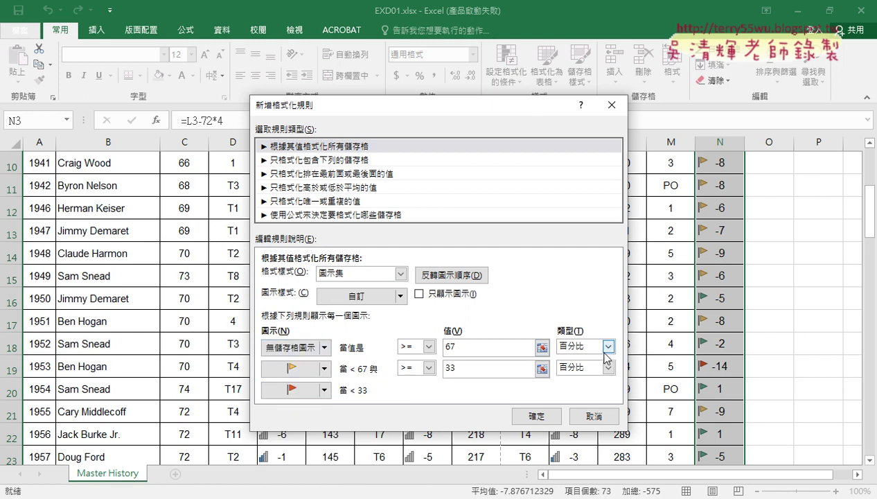
{"action": "left_click", "coordinate": [480, 350]}
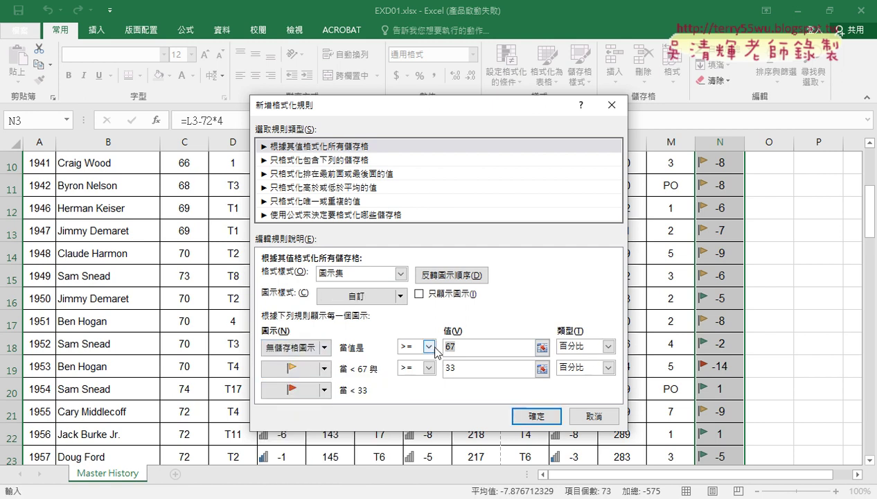
{"action": "type", "text": "20"}
{"action": "left_click", "coordinate": [461, 370]}
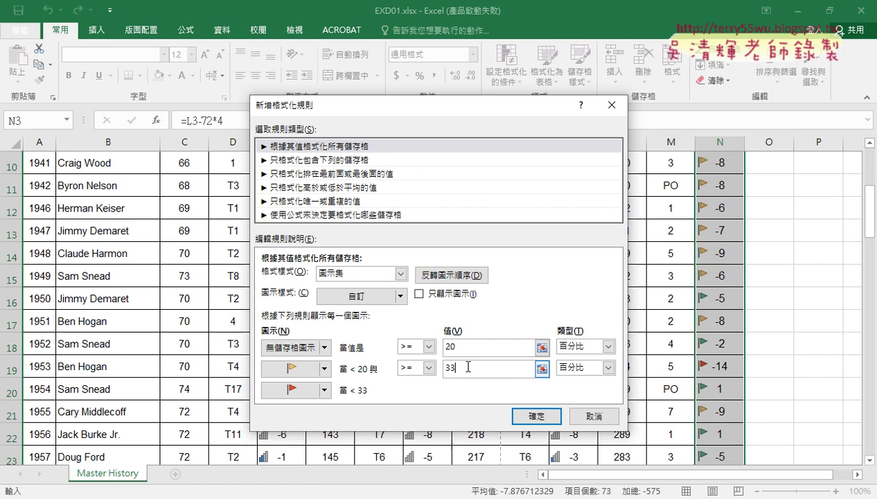
{"action": "key", "text": "BackSpace"}
{"action": "key", "text": "BackSpace"}
{"action": "type", "text": "1"}
{"action": "left_click", "coordinate": [464, 349]}
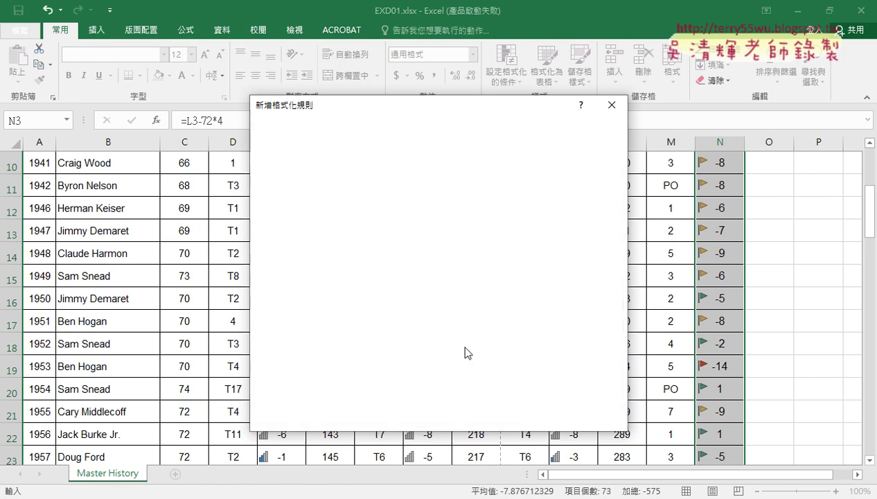
{"action": "double_click", "coordinate": [463, 349]}
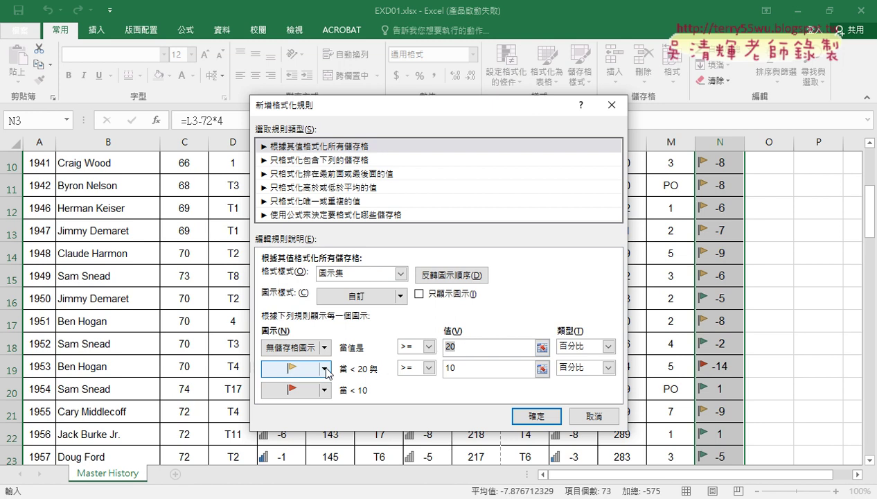
{"action": "double_click", "coordinate": [449, 368]}
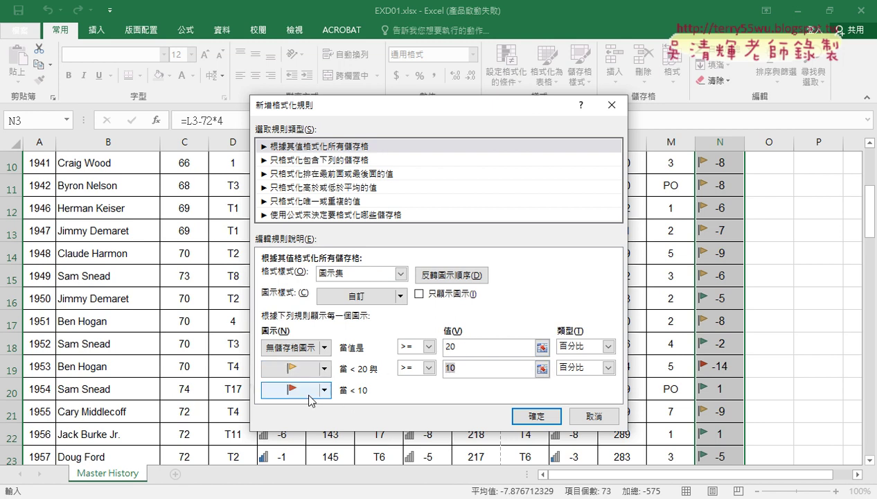
Step: Change the bottom tier's icon to the green flag
{"action": "left_click", "coordinate": [448, 342]}
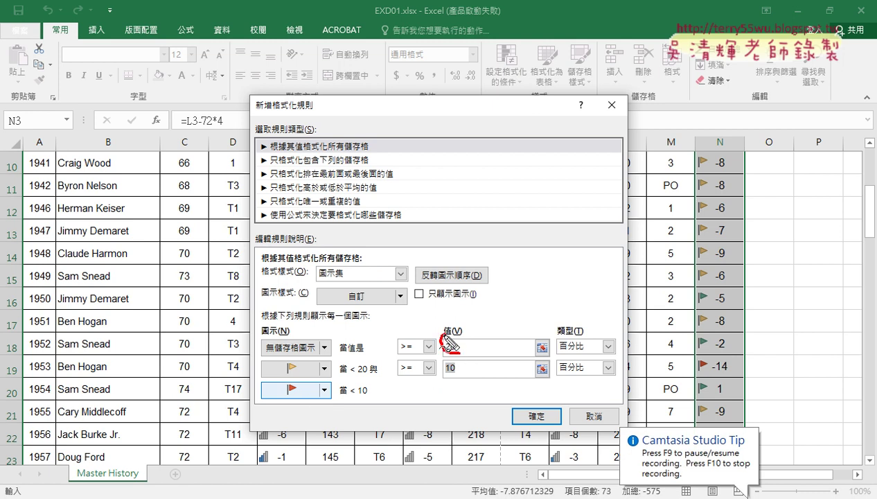
{"action": "left_click_drag", "start_coordinate": [448, 343], "coordinate": [356, 356]}
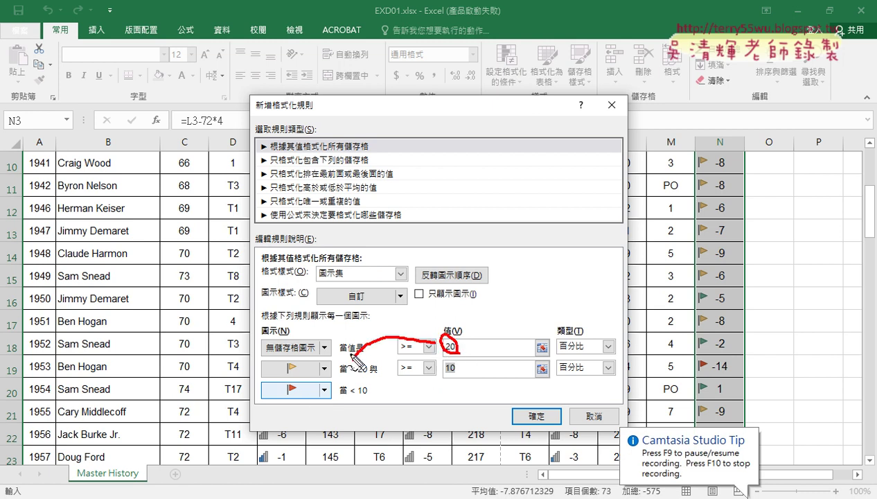
{"action": "mouse_move", "coordinate": [452, 361]}
{"action": "left_mouse_down"}
{"action": "mouse_move", "coordinate": [381, 410]}
{"action": "mouse_move", "coordinate": [365, 400]}
{"action": "left_mouse_up"}
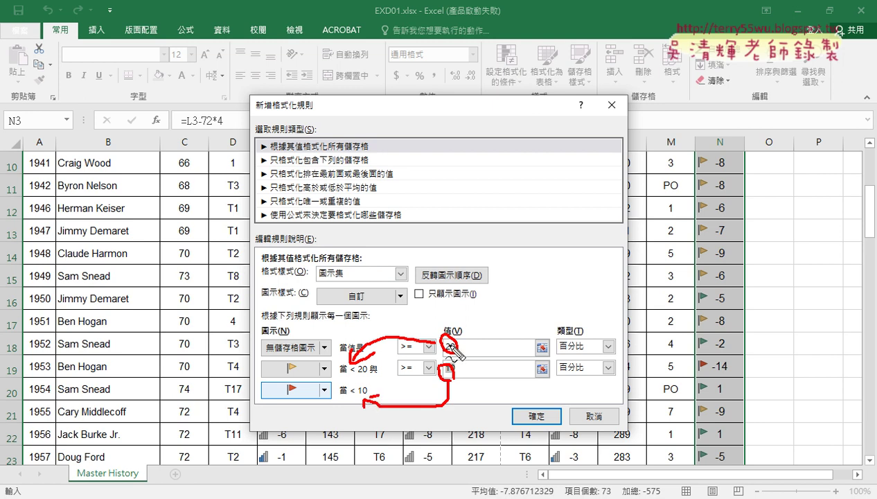
{"action": "mouse_move", "coordinate": [296, 356]}
{"action": "left_mouse_down"}
{"action": "mouse_move", "coordinate": [304, 378]}
{"action": "mouse_move", "coordinate": [294, 404]}
{"action": "left_mouse_up"}
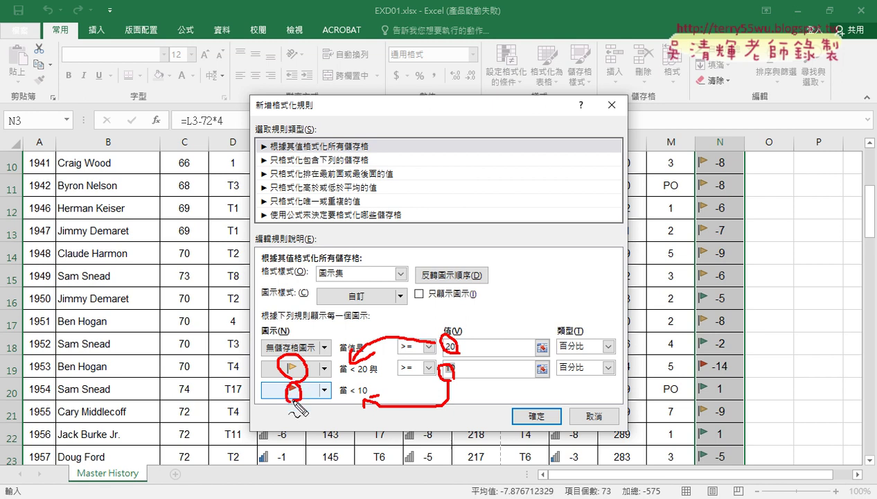
{"action": "key", "text": "Escape"}
{"action": "left_click", "coordinate": [324, 391]}
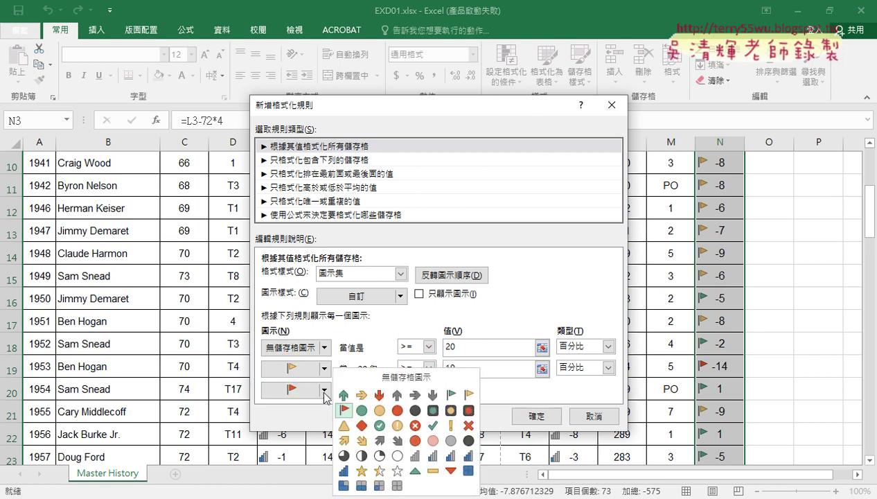
{"action": "left_click", "coordinate": [450, 394]}
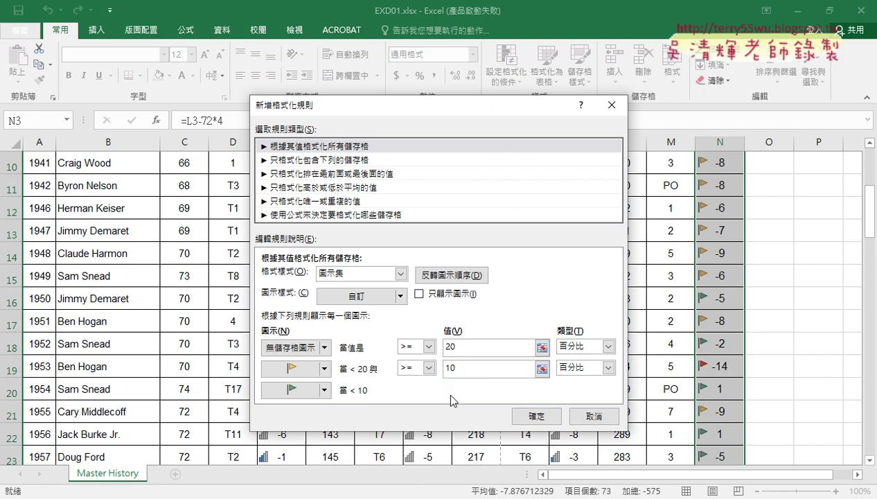
{"action": "left_click", "coordinate": [324, 367]}
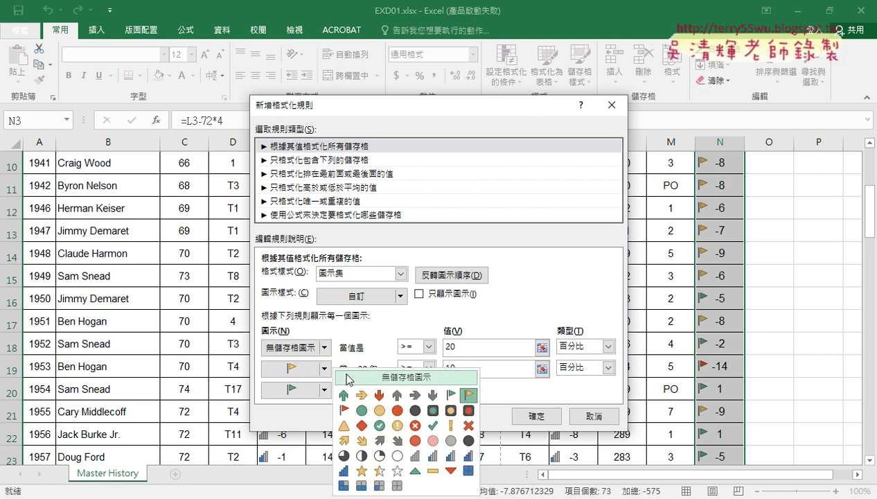
{"action": "left_click", "coordinate": [475, 399]}
Step: Reapply No Cell Icon to the top tier and select the 20 threshold value
{"action": "left_click", "coordinate": [324, 347]}
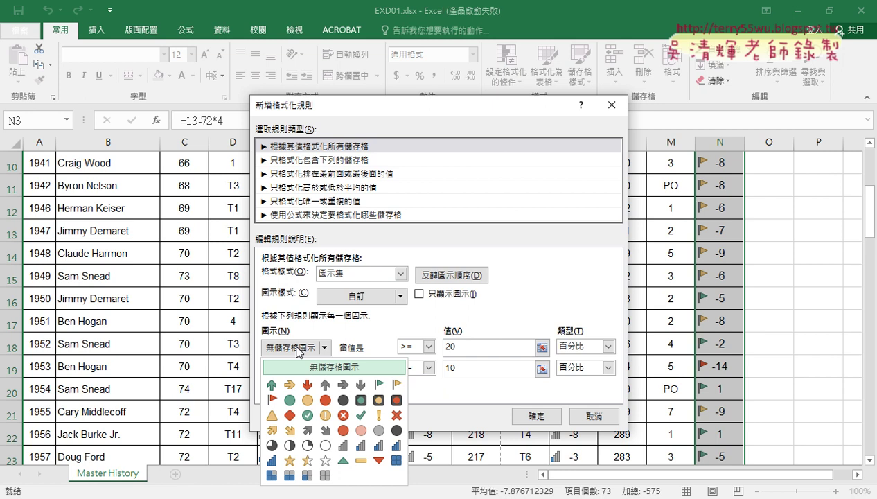
{"action": "left_click", "coordinate": [457, 369]}
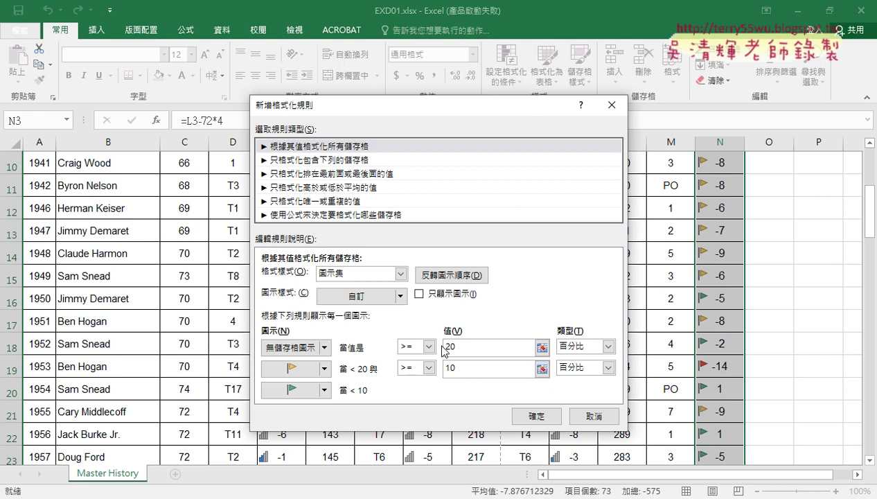
{"action": "left_click", "coordinate": [327, 349]}
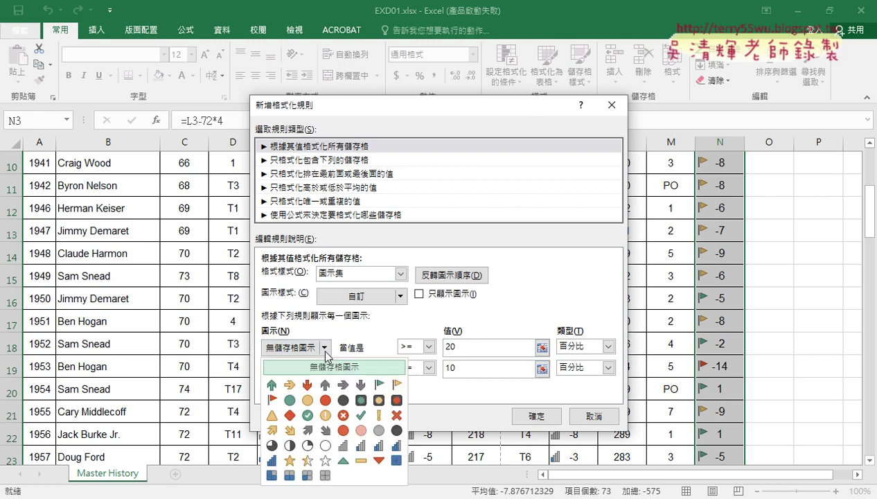
{"action": "left_click", "coordinate": [330, 367]}
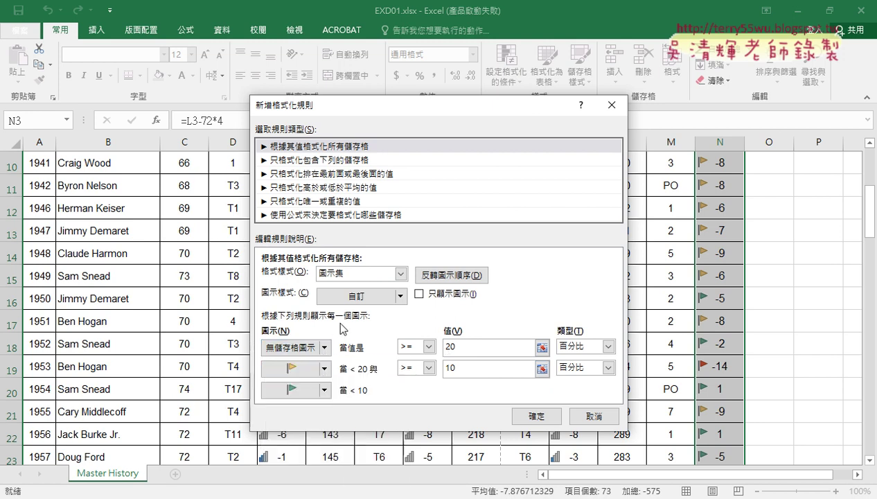
{"action": "left_click", "coordinate": [451, 346]}
{"action": "key", "text": "Tab"}
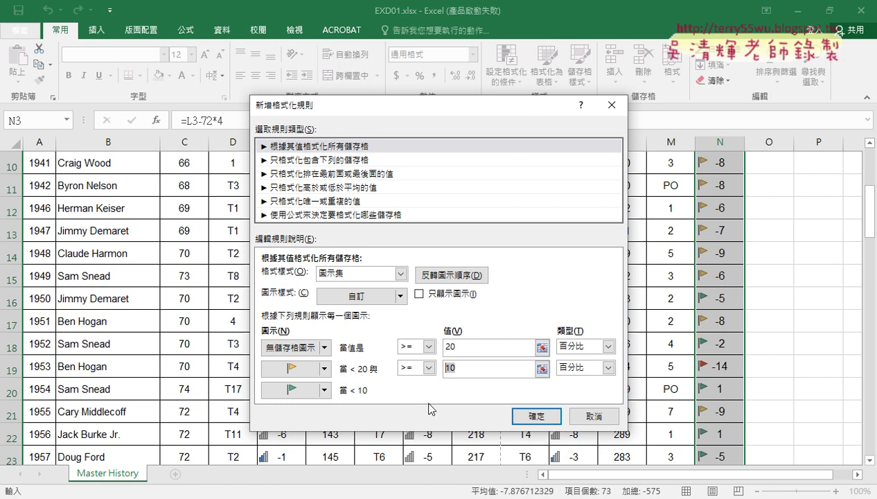
Step: Keep the top threshold at ≥ and try > for the 10 percent threshold, checking the instructions
{"action": "left_click", "coordinate": [429, 345]}
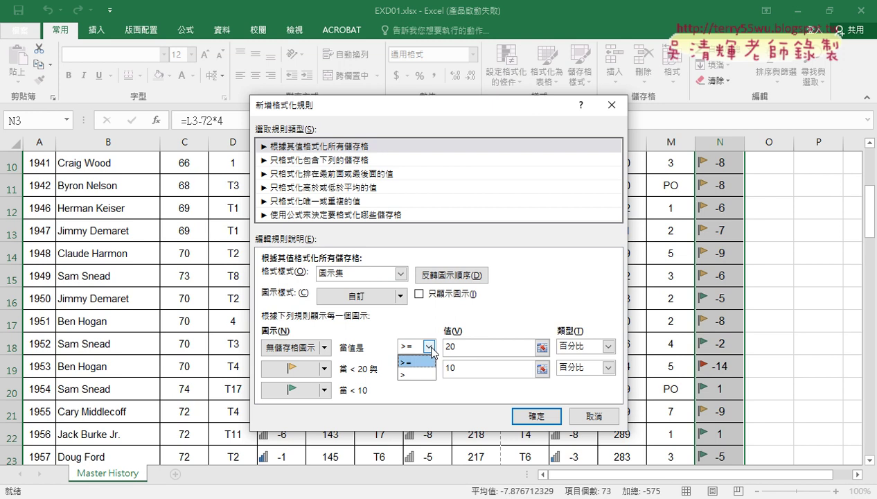
{"action": "left_click", "coordinate": [431, 346]}
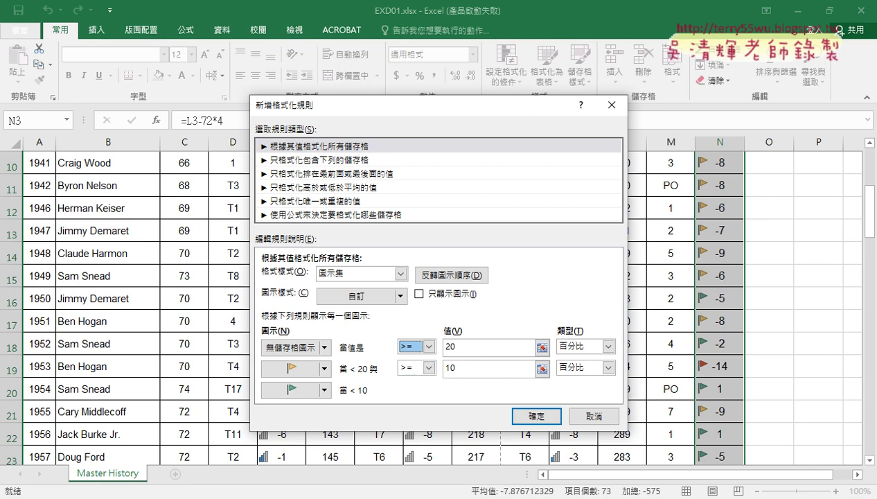
{"action": "key", "text": "alt+Tab"}
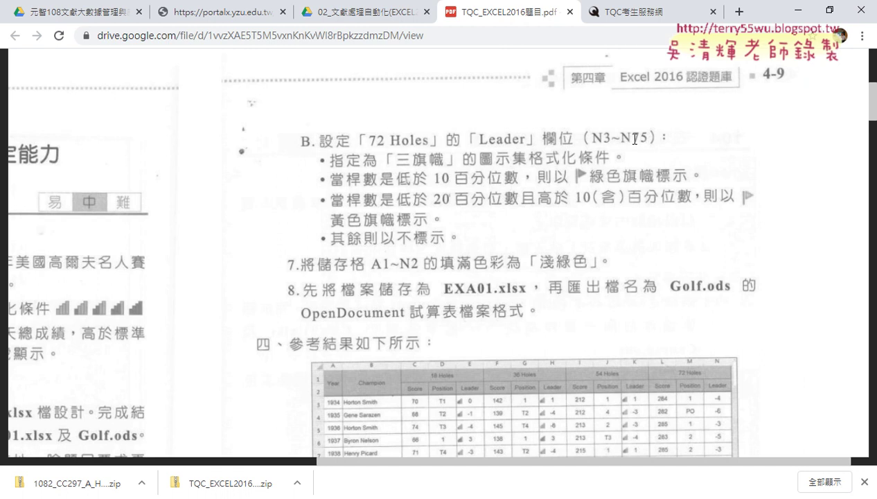
{"action": "left_click", "coordinate": [798, 9]}
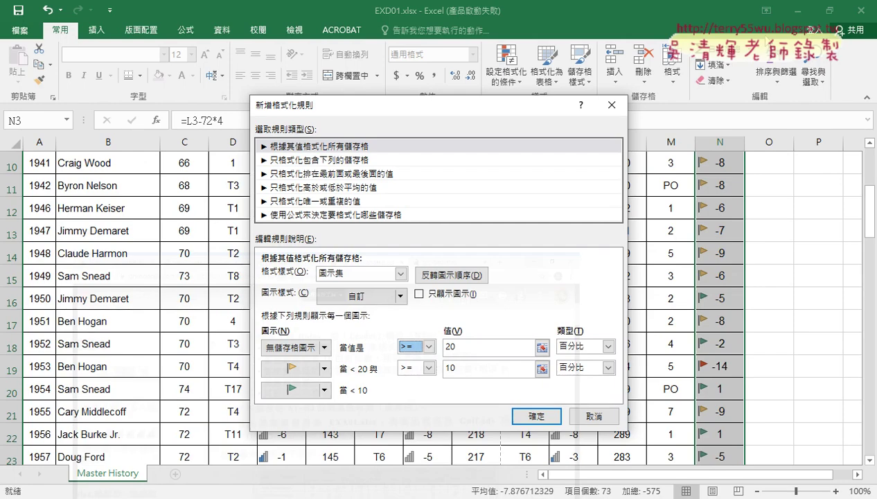
{"action": "left_click", "coordinate": [428, 368]}
{"action": "left_click", "coordinate": [412, 392]}
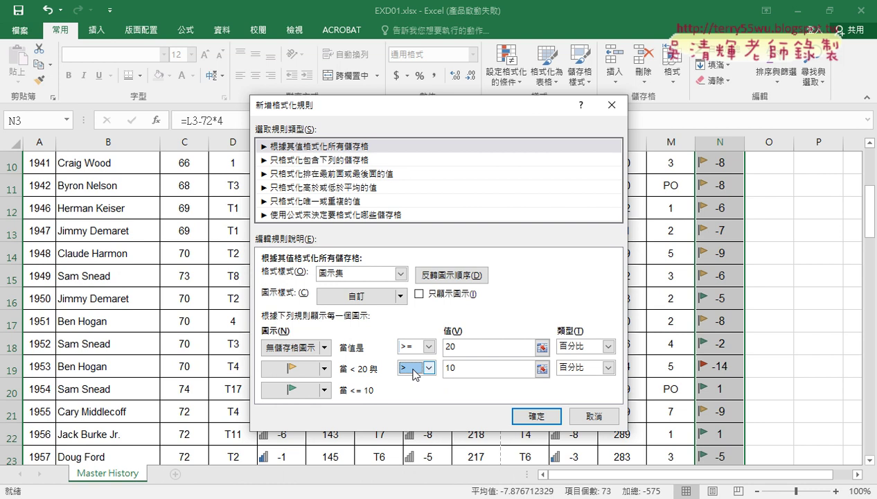
{"action": "key", "text": "alt+Tab"}
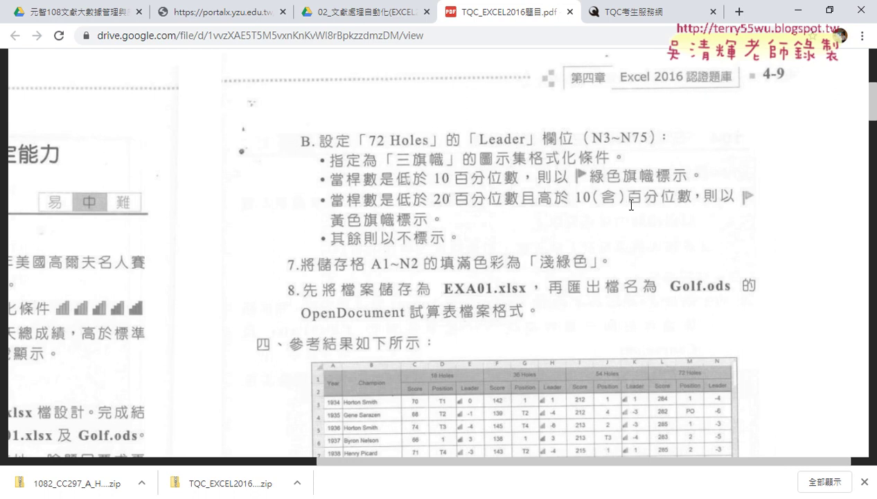
{"action": "key", "text": "alt+Tab"}
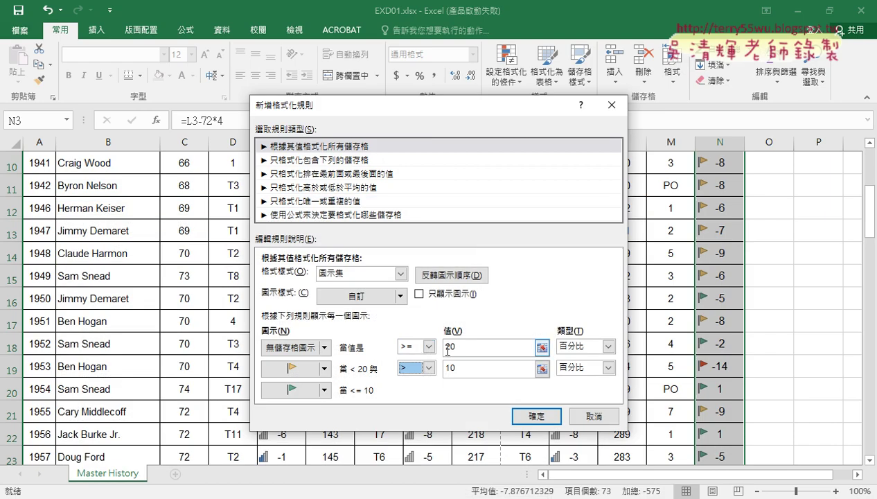
Step: Confirm ≥ 20 percent for the top tier and make the yellow tier ≥ 10 percent
{"action": "left_click_drag", "start_coordinate": [468, 350], "coordinate": [441, 347]}
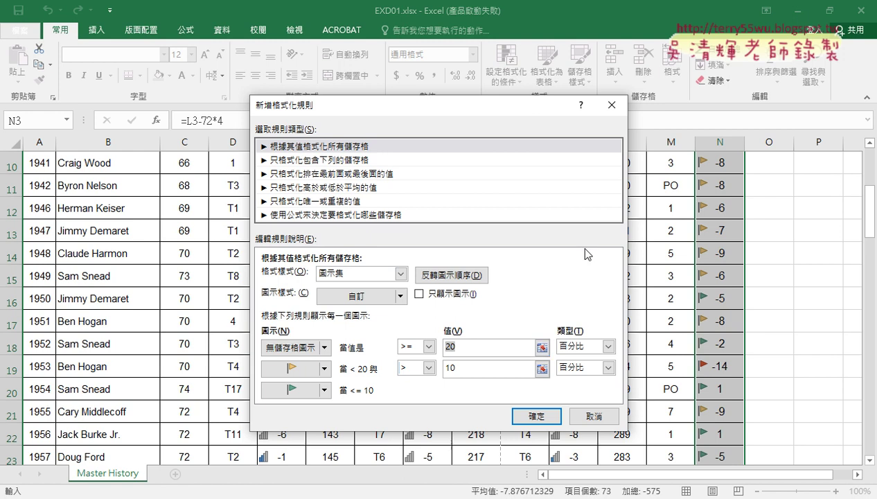
{"action": "key", "text": "alt+Tab"}
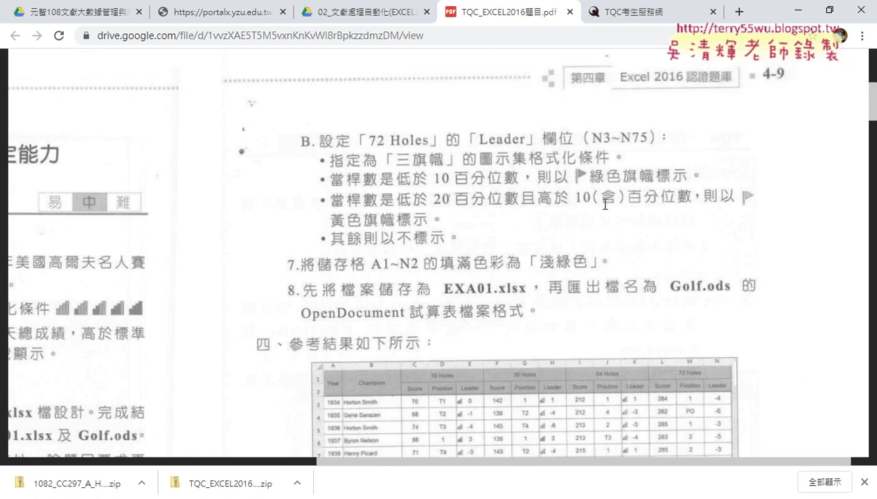
{"action": "left_click", "coordinate": [797, 10]}
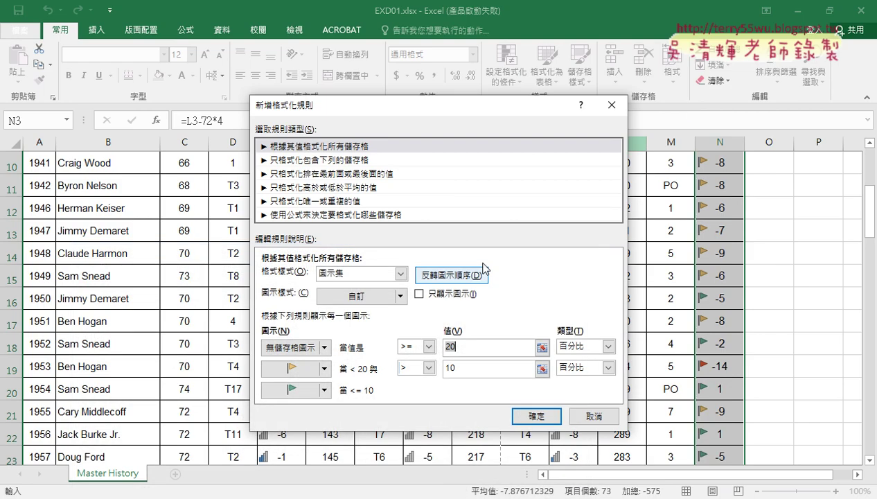
{"action": "left_click", "coordinate": [428, 346]}
{"action": "left_click", "coordinate": [405, 374]}
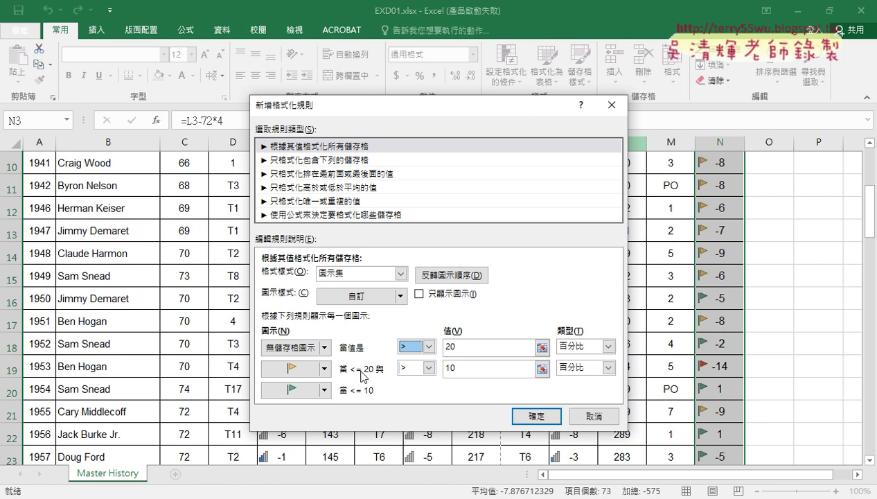
{"action": "left_click", "coordinate": [415, 345]}
{"action": "left_click", "coordinate": [407, 359]}
{"action": "left_click_drag", "start_coordinate": [349, 378], "coordinate": [374, 378]}
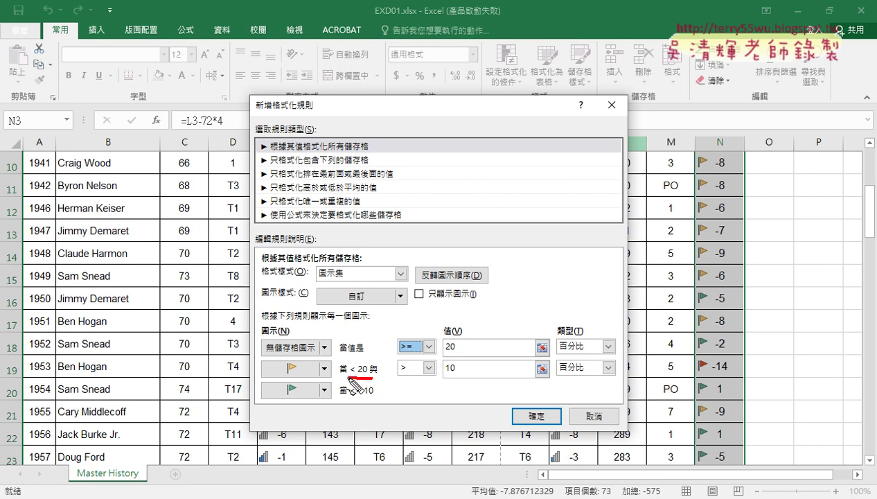
{"action": "left_click_drag", "start_coordinate": [415, 355], "coordinate": [389, 351]}
{"action": "key", "text": "Escape"}
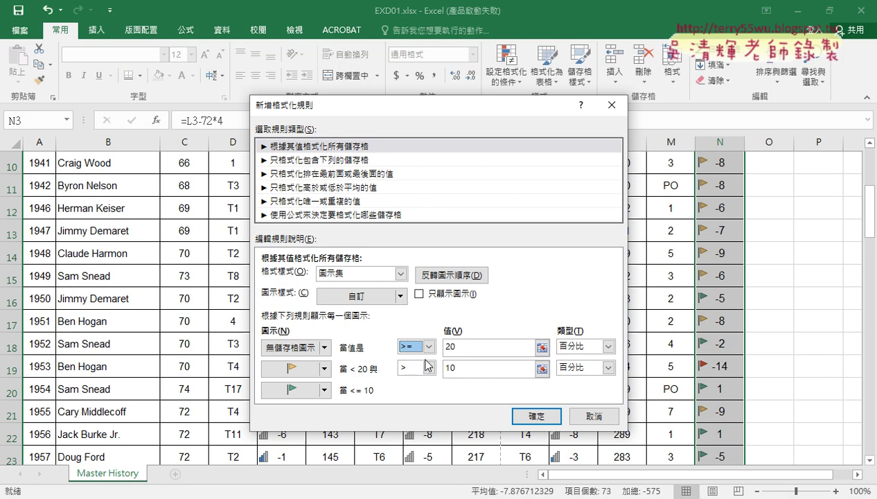
{"action": "left_click", "coordinate": [428, 367]}
{"action": "left_click", "coordinate": [421, 384]}
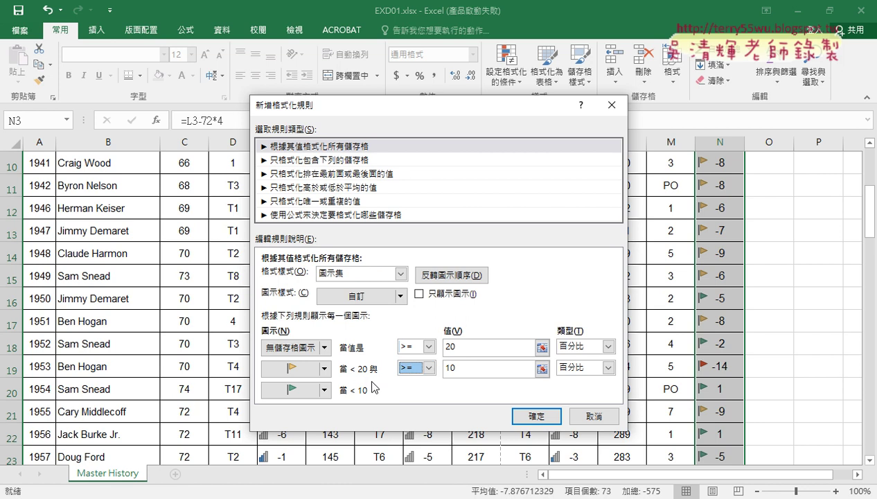
{"action": "left_click", "coordinate": [536, 416]}
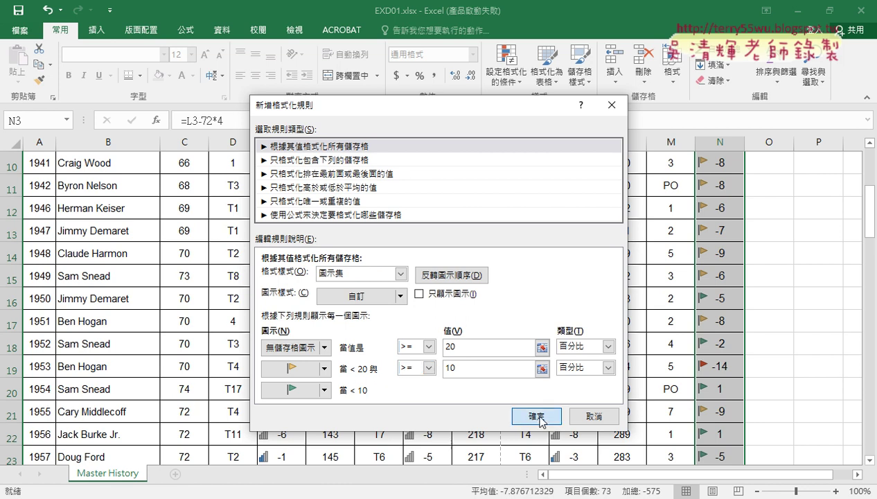
{"action": "scroll", "coordinate": [734, 305], "scroll_direction": "down", "scroll_amount": 2}
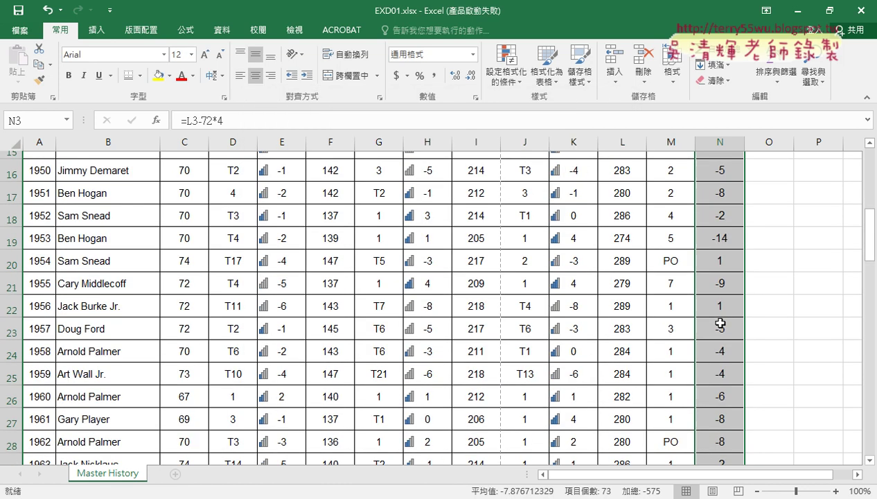
{"action": "scroll", "coordinate": [743, 319], "scroll_direction": "up", "scroll_amount": 5}
{"action": "scroll", "coordinate": [744, 319], "scroll_direction": "down", "scroll_amount": 2}
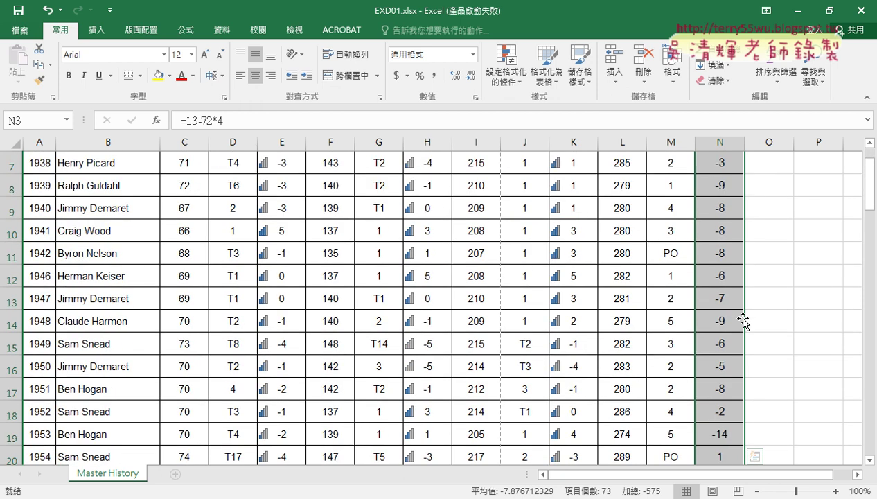
{"action": "scroll", "coordinate": [743, 319], "scroll_direction": "down", "scroll_amount": 5}
{"action": "scroll", "coordinate": [743, 319], "scroll_direction": "down", "scroll_amount": 2}
{"action": "left_click", "coordinate": [773, 297]}
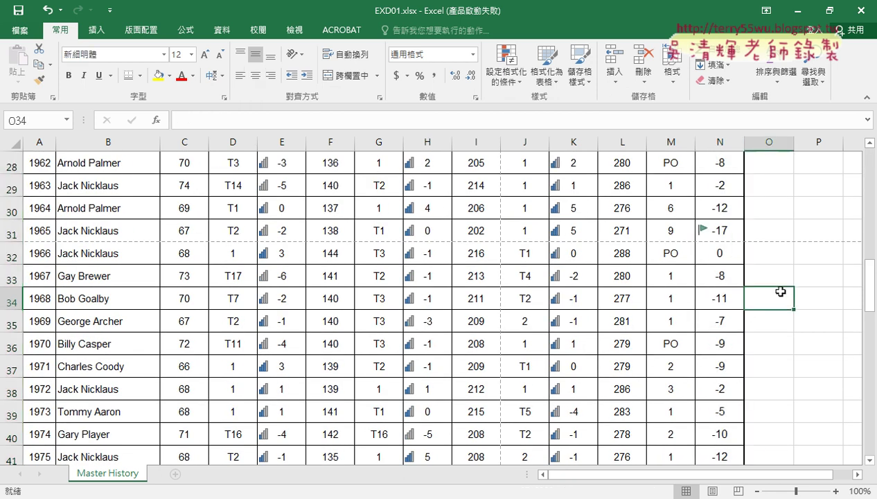
{"action": "left_click", "coordinate": [716, 229]}
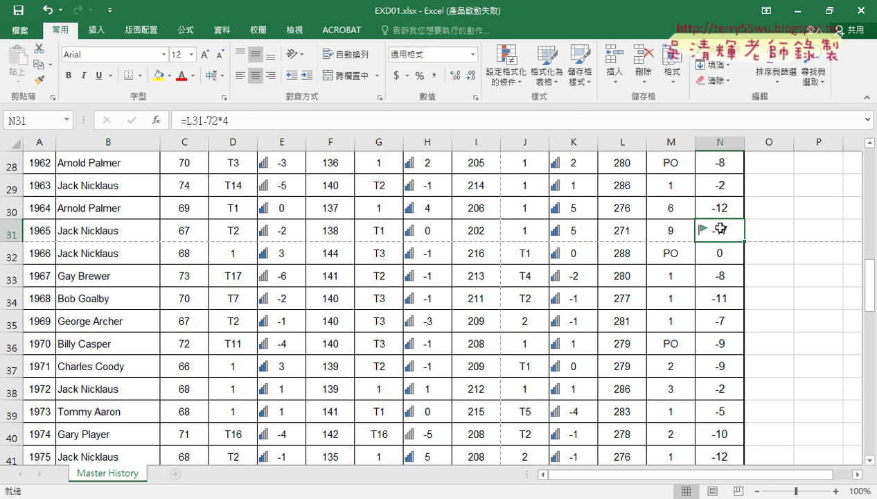
{"action": "scroll", "coordinate": [797, 211], "scroll_direction": "down", "scroll_amount": 3}
{"action": "scroll", "coordinate": [798, 211], "scroll_direction": "down", "scroll_amount": 4}
{"action": "scroll", "coordinate": [798, 212], "scroll_direction": "down", "scroll_amount": 2}
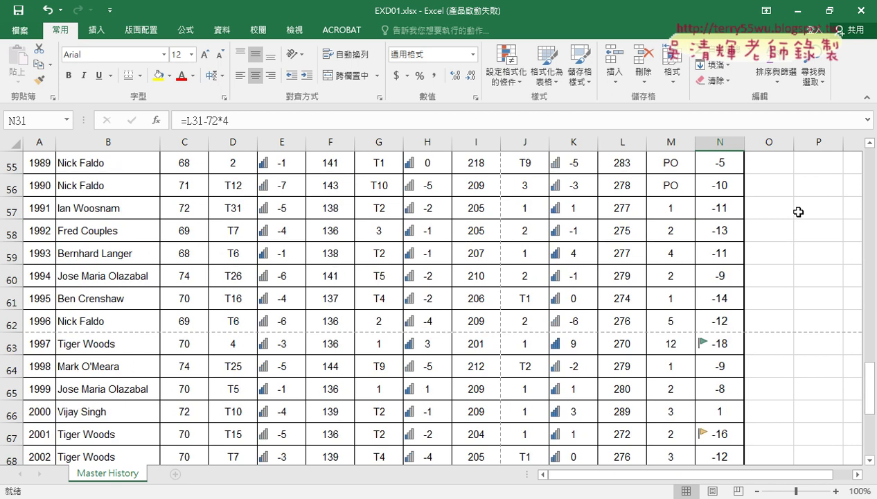
{"action": "scroll", "coordinate": [798, 211], "scroll_direction": "down", "scroll_amount": 1}
{"action": "left_click", "coordinate": [724, 366]}
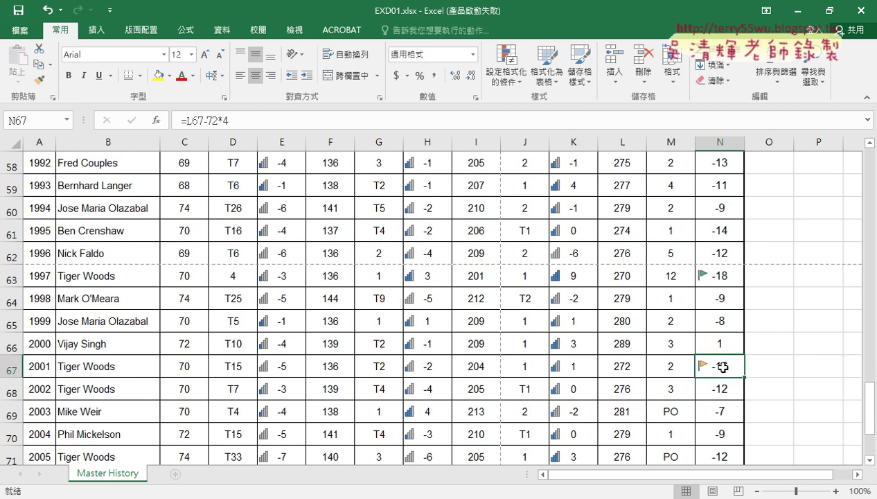
{"action": "scroll", "coordinate": [761, 362], "scroll_direction": "down", "scroll_amount": 1}
{"action": "left_click", "coordinate": [722, 209]}
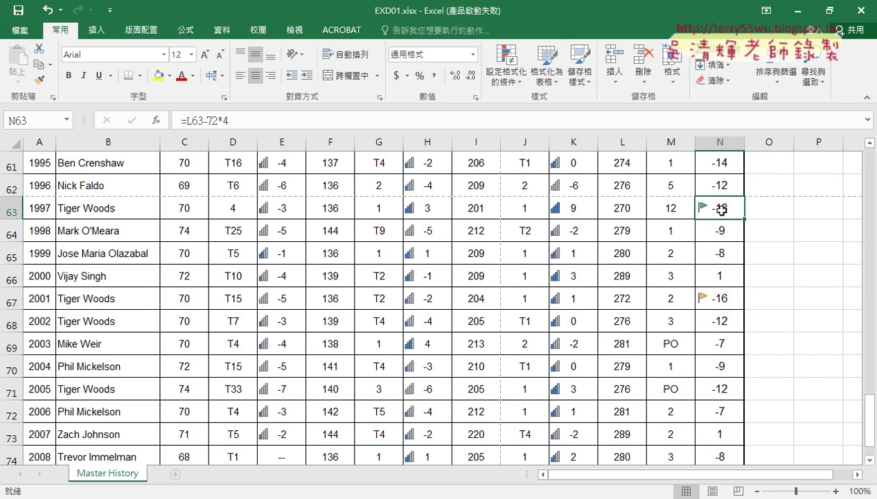
{"action": "scroll", "coordinate": [720, 298], "scroll_direction": "down", "scroll_amount": 1}
{"action": "left_click", "coordinate": [719, 230]}
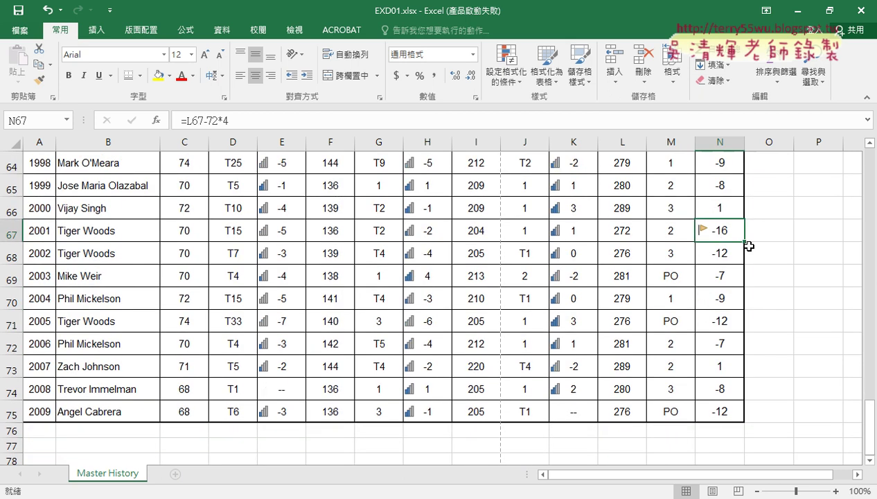
{"action": "scroll", "coordinate": [755, 246], "scroll_direction": "up", "scroll_amount": 7}
{"action": "scroll", "coordinate": [764, 253], "scroll_direction": "up", "scroll_amount": 6}
{"action": "scroll", "coordinate": [764, 253], "scroll_direction": "up", "scroll_amount": 3}
{"action": "scroll", "coordinate": [764, 252], "scroll_direction": "up", "scroll_amount": 2}
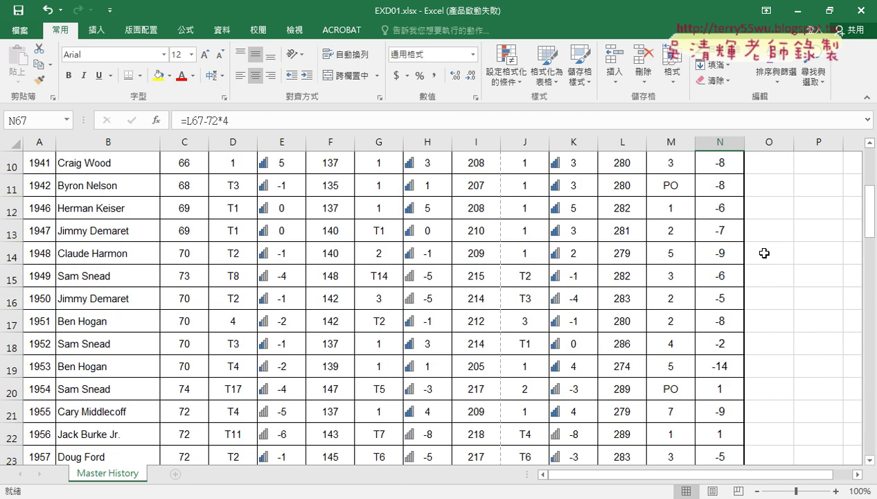
{"action": "scroll", "coordinate": [764, 253], "scroll_direction": "up", "scroll_amount": 3}
{"action": "scroll", "coordinate": [764, 253], "scroll_direction": "down", "scroll_amount": 6}
{"action": "scroll", "coordinate": [764, 253], "scroll_direction": "down", "scroll_amount": 6}
{"action": "scroll", "coordinate": [764, 253], "scroll_direction": "down", "scroll_amount": 2}
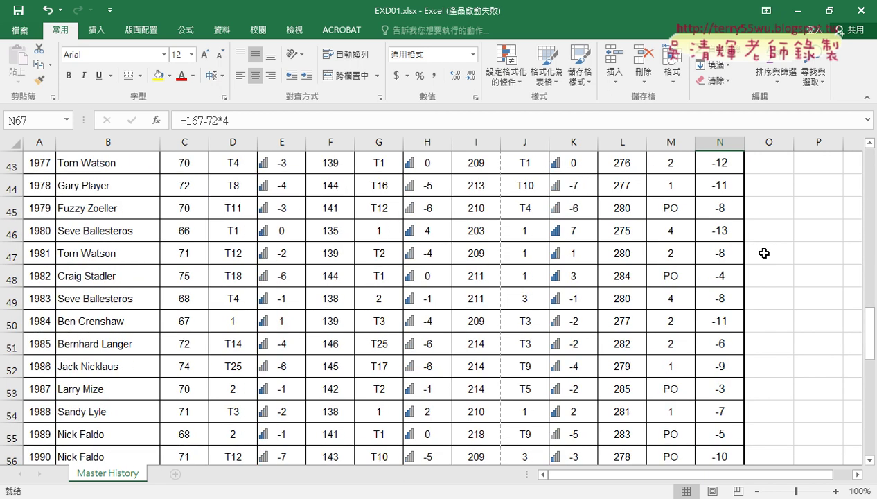
{"action": "scroll", "coordinate": [764, 253], "scroll_direction": "down", "scroll_amount": 2}
{"action": "scroll", "coordinate": [764, 253], "scroll_direction": "down", "scroll_amount": 7}
{"action": "scroll", "coordinate": [762, 253], "scroll_direction": "down", "scroll_amount": 2}
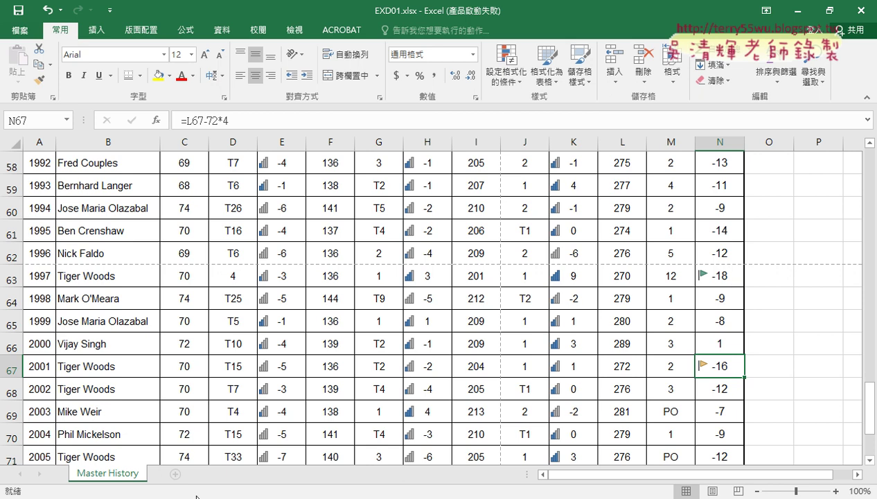
{"action": "key", "text": "alt+Tab"}
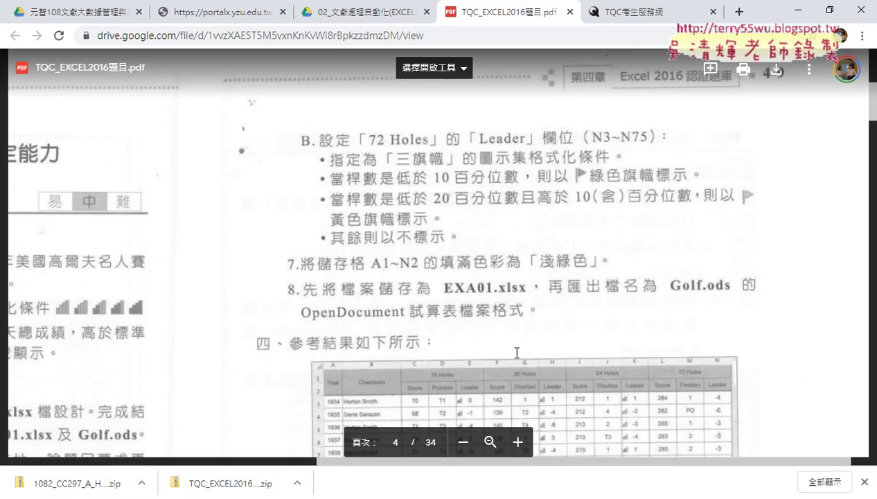
{"action": "scroll", "coordinate": [518, 352], "scroll_direction": "down", "scroll_amount": 4}
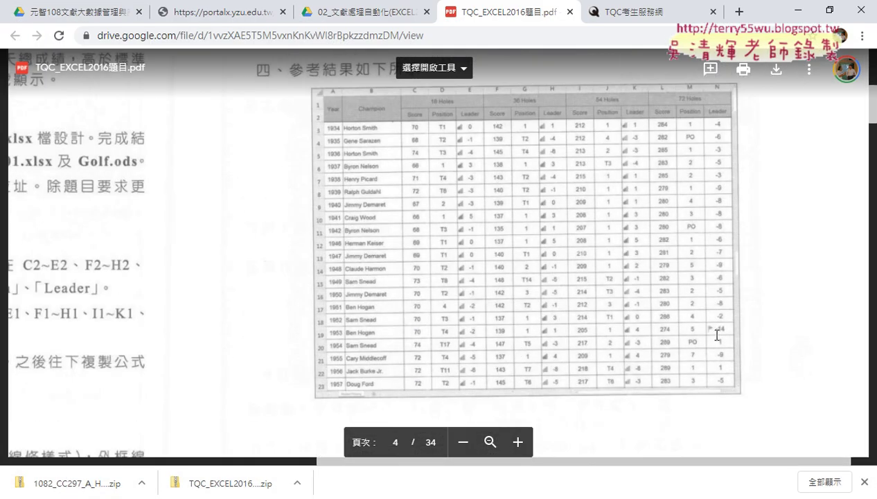
{"action": "left_click", "coordinate": [797, 11]}
{"action": "scroll", "coordinate": [759, 275], "scroll_direction": "down", "scroll_amount": 3}
{"action": "scroll", "coordinate": [760, 333], "scroll_direction": "up", "scroll_amount": 3}
{"action": "scroll", "coordinate": [760, 333], "scroll_direction": "up", "scroll_amount": 3}
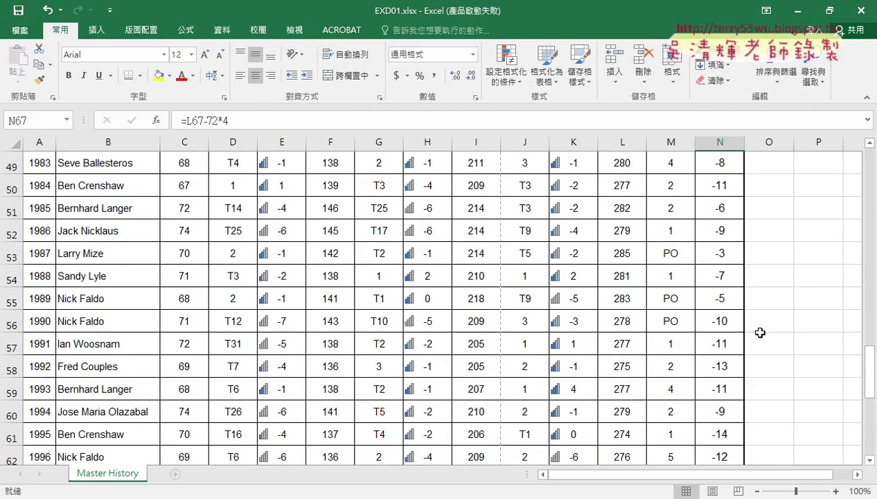
{"action": "scroll", "coordinate": [760, 333], "scroll_direction": "up", "scroll_amount": 5}
{"action": "scroll", "coordinate": [760, 332], "scroll_direction": "up", "scroll_amount": 3}
{"action": "scroll", "coordinate": [760, 332], "scroll_direction": "up", "scroll_amount": 2}
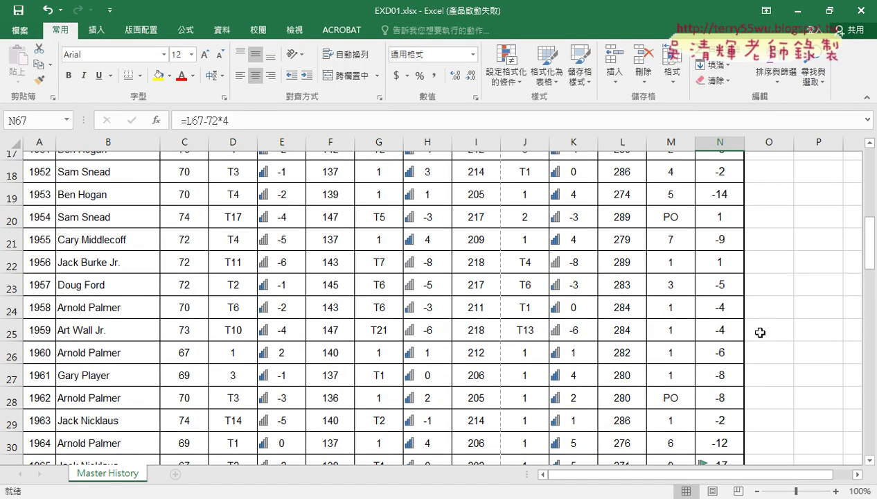
{"action": "scroll", "coordinate": [760, 333], "scroll_direction": "up", "scroll_amount": 2}
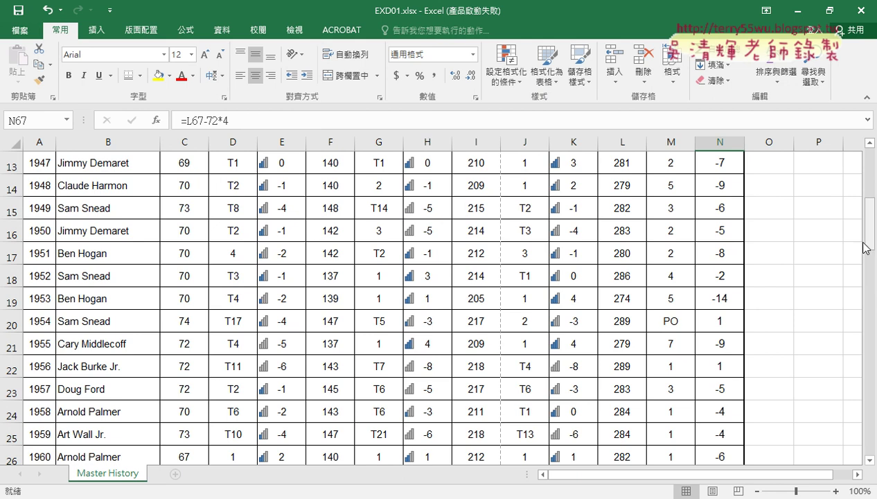
{"action": "scroll", "coordinate": [762, 291], "scroll_direction": "up", "scroll_amount": 4}
{"action": "left_click", "coordinate": [719, 205]}
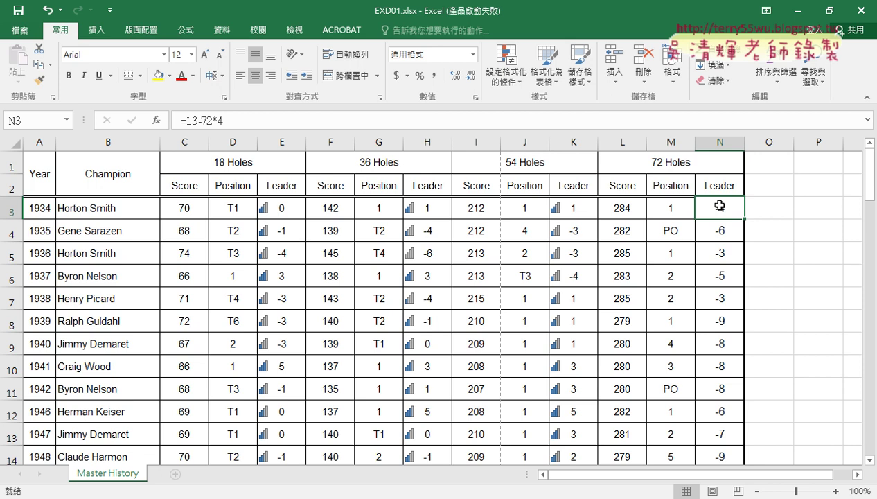
Step: Extend the selection to N75 and start a More Rules icon set using 3 Flags
{"action": "key", "text": "ctrl+shift+Down"}
{"action": "left_click", "coordinate": [515, 81]}
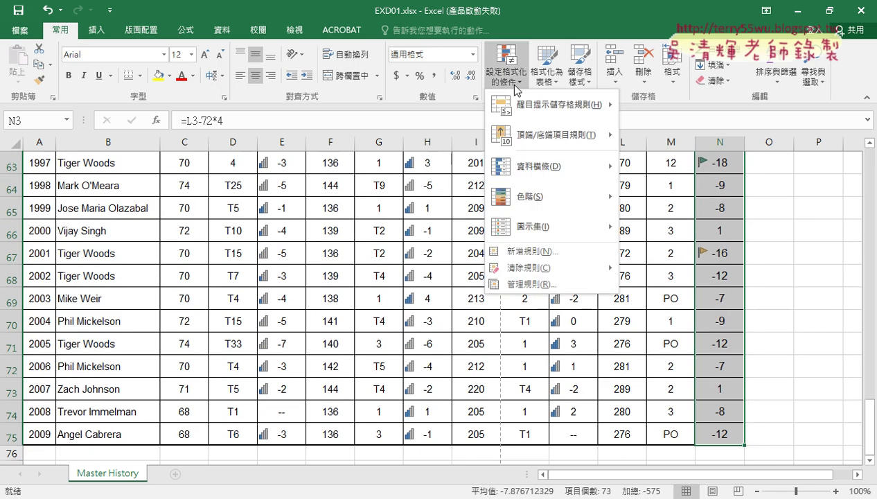
{"action": "mouse_move", "coordinate": [548, 226]}
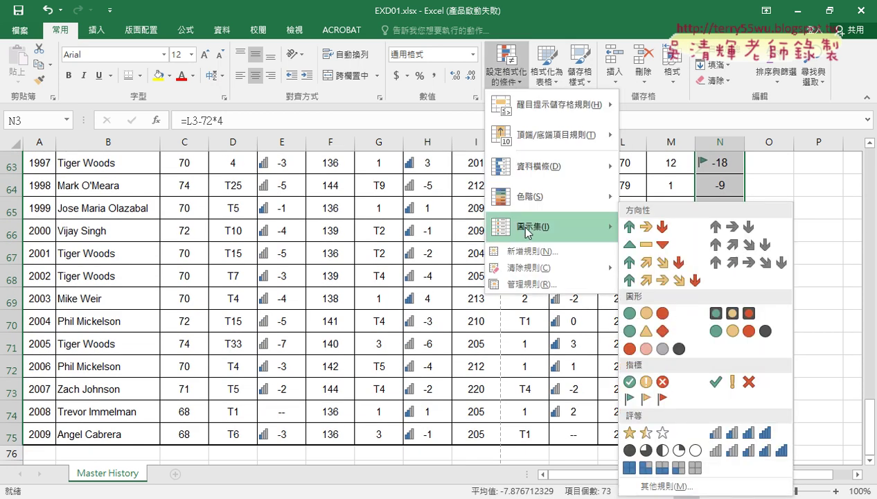
{"action": "left_click", "coordinate": [672, 487]}
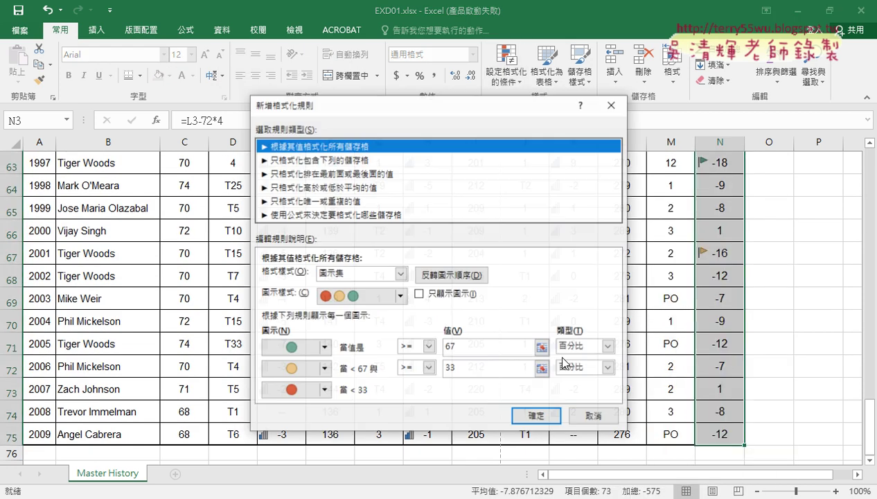
{"action": "left_click", "coordinate": [400, 296]}
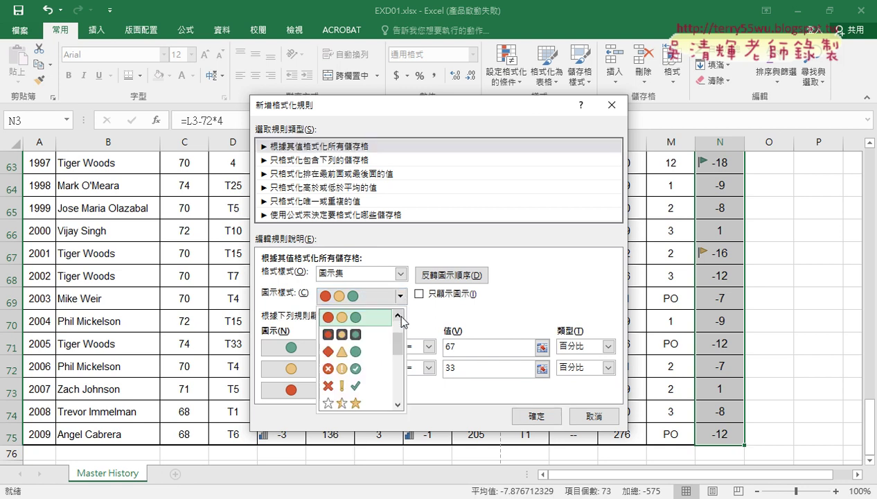
{"action": "scroll", "coordinate": [399, 319], "scroll_direction": "down", "scroll_amount": 3}
{"action": "left_click", "coordinate": [380, 322]}
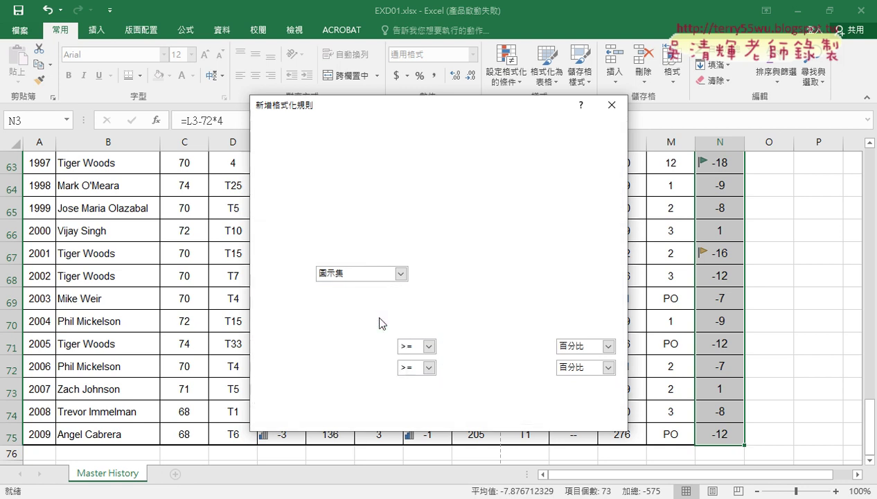
Step: Set the top band to No Cell Icon and check the task PDF's reference table
{"action": "left_click", "coordinate": [323, 347]}
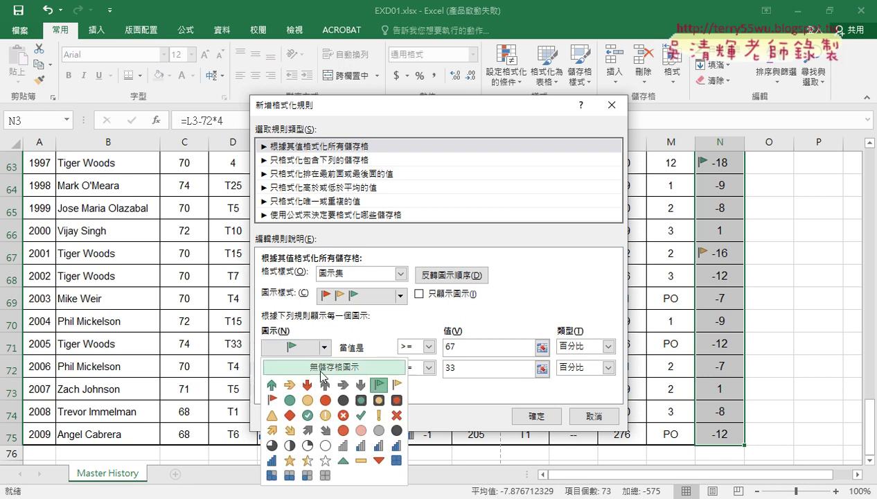
{"action": "left_click", "coordinate": [322, 367]}
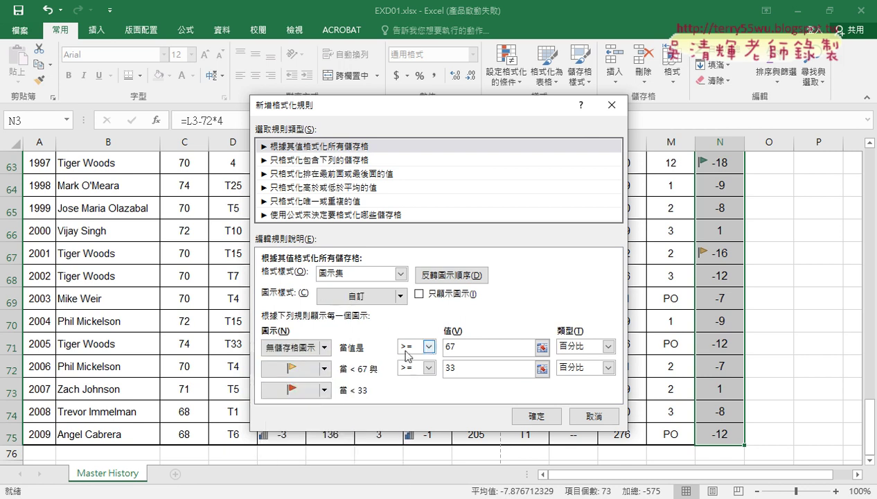
{"action": "left_click", "coordinate": [601, 346]}
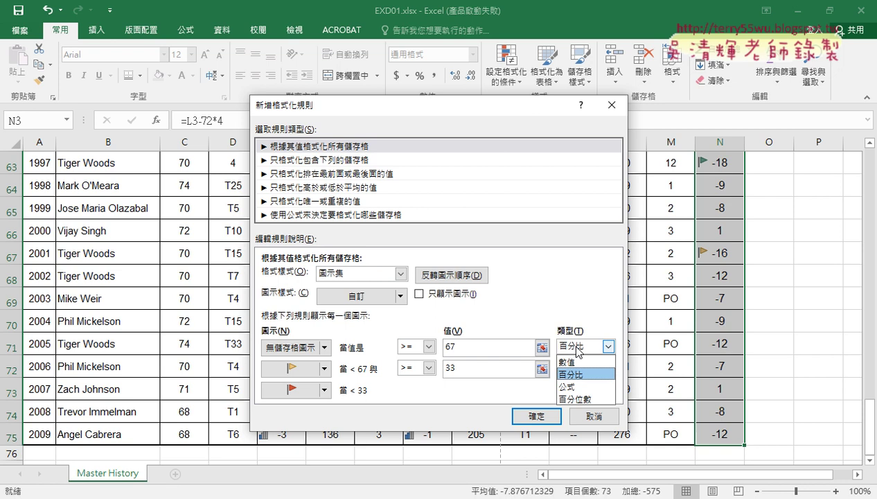
{"action": "key", "text": "alt+Tab"}
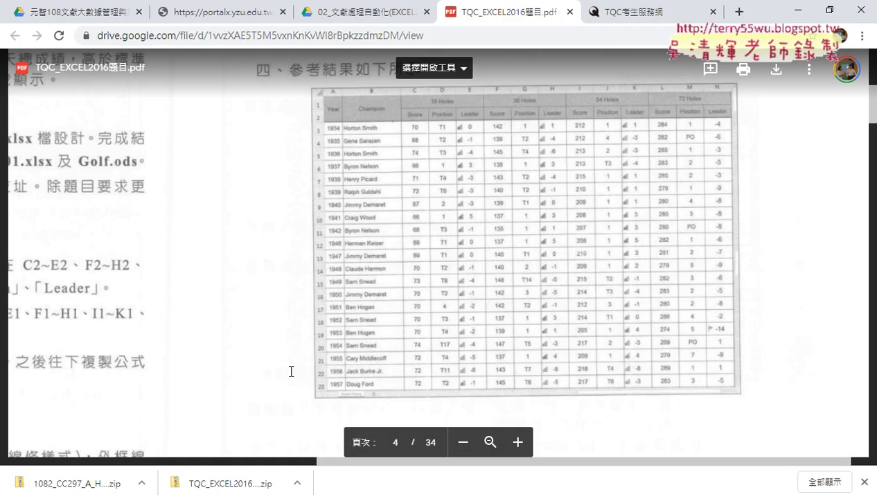
Step: Scroll the PDF up to the N3~N75 flag instructions and briefly underline 百分位數
{"action": "scroll", "coordinate": [291, 371], "scroll_direction": "up", "scroll_amount": 4}
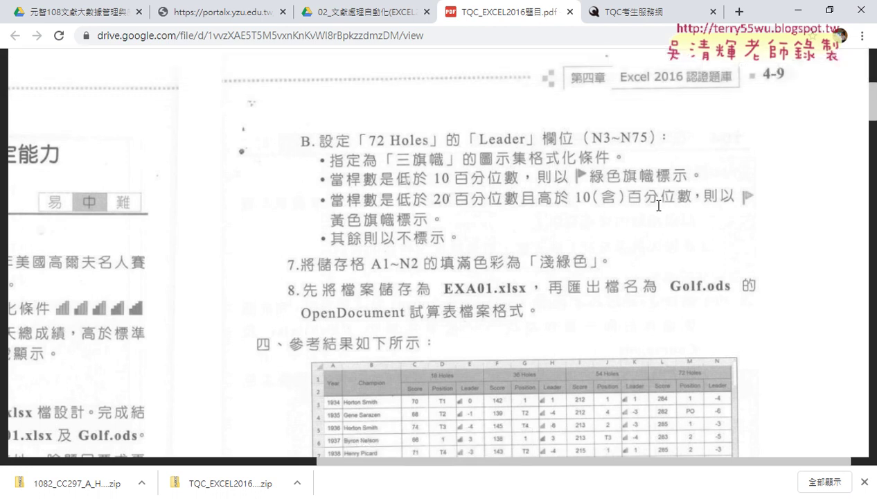
{"action": "key", "text": "ctrl+2"}
{"action": "left_click_drag", "start_coordinate": [694, 203], "coordinate": [626, 207]}
{"action": "key", "text": "Escape"}
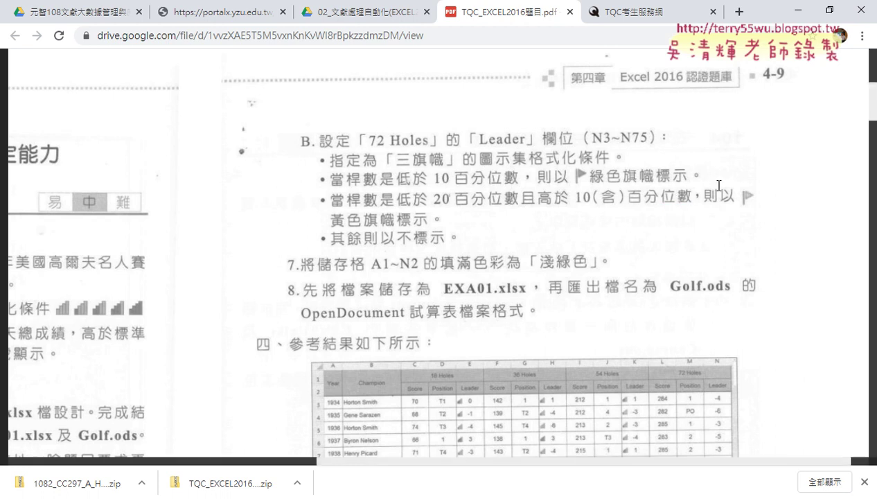
Step: In the flag rule dialog, set both thresholds to Percentile with values 20 and 10
{"action": "left_click", "coordinate": [798, 10]}
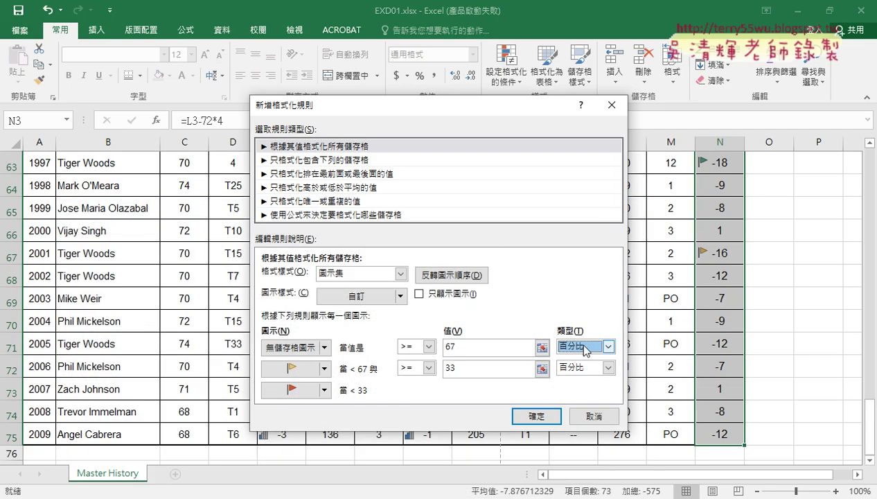
{"action": "left_click", "coordinate": [584, 346]}
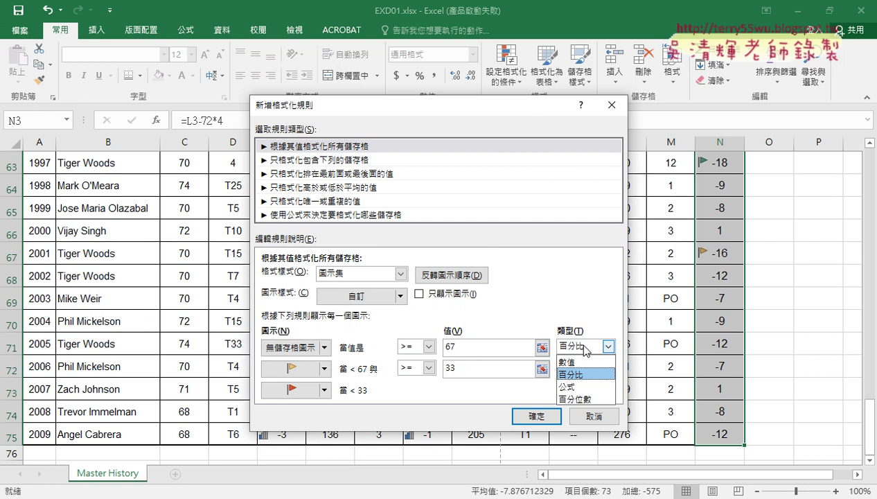
{"action": "left_click", "coordinate": [584, 399]}
{"action": "left_click", "coordinate": [584, 367]}
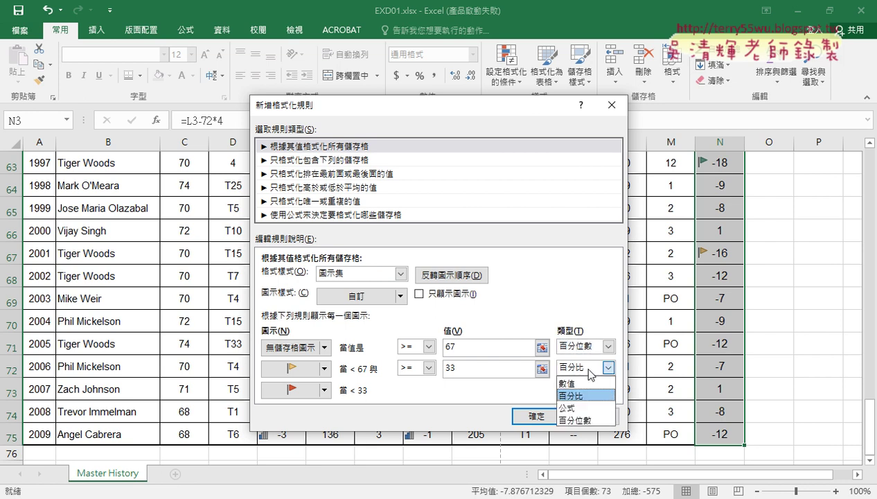
{"action": "left_click", "coordinate": [584, 420]}
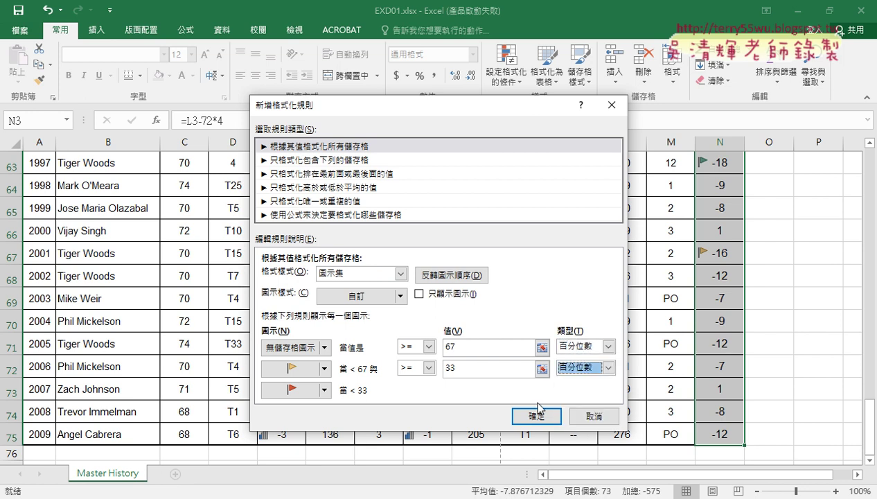
{"action": "double_click", "coordinate": [449, 347]}
{"action": "type", "text": "20"}
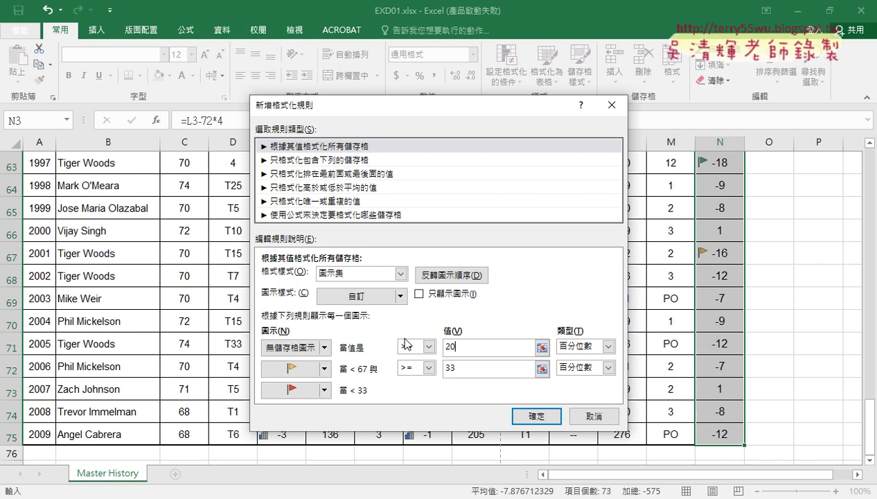
{"action": "double_click", "coordinate": [459, 368]}
{"action": "type", "text": "10"}
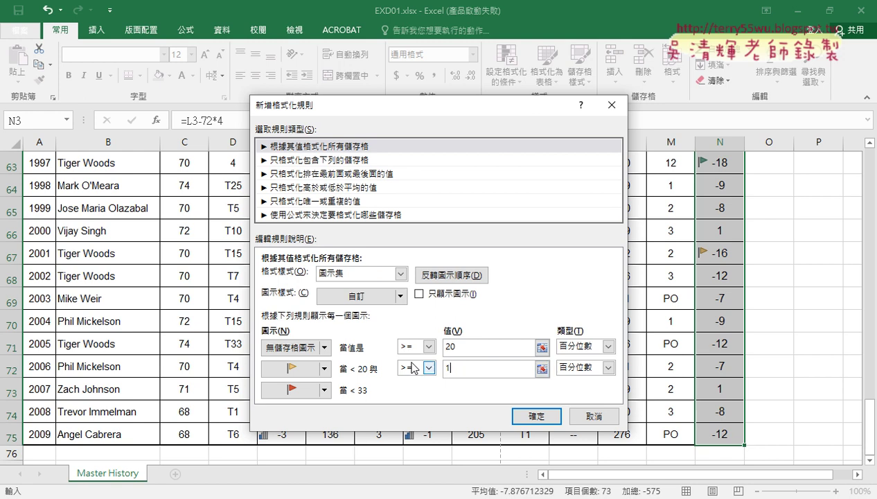
Step: Make the bottom band a green flag and apply the rule to column N
{"action": "left_click", "coordinate": [324, 390]}
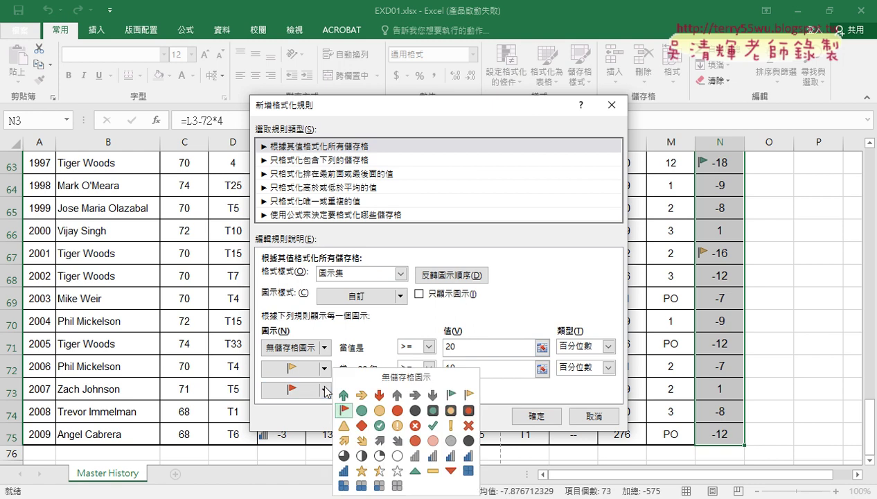
{"action": "left_click", "coordinate": [446, 395]}
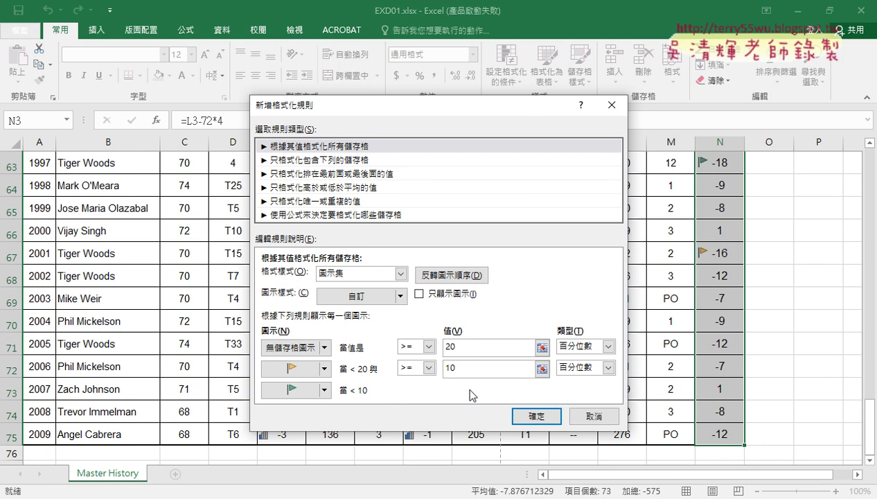
{"action": "left_click", "coordinate": [593, 344]}
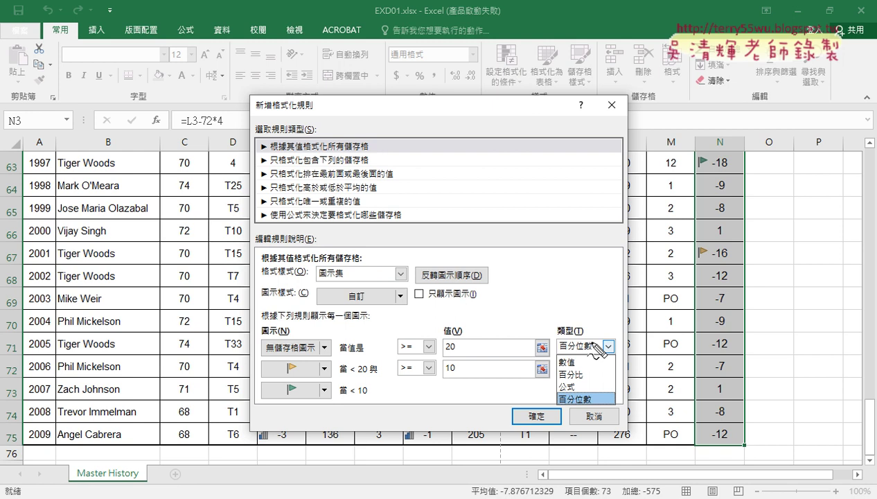
{"action": "left_click_drag", "start_coordinate": [589, 391], "coordinate": [597, 418]}
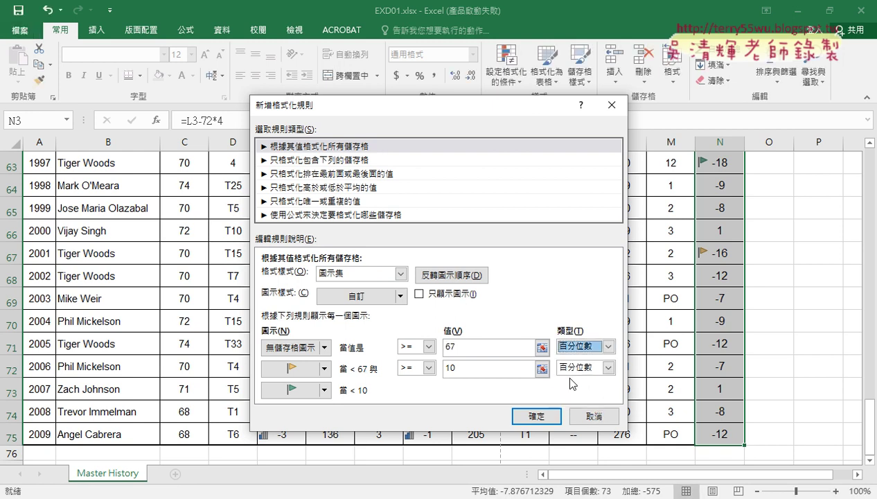
{"action": "left_click", "coordinate": [536, 416]}
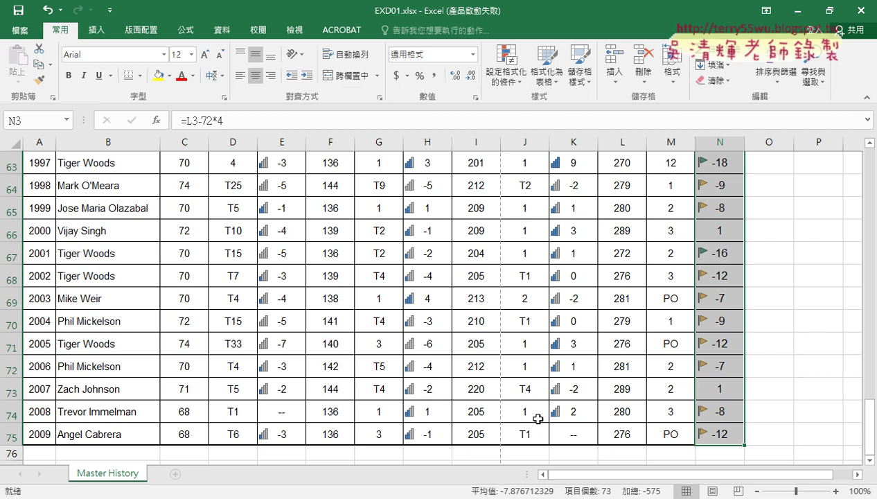
Step: Scroll back up to row 1 and select the header rows A1:N2
{"action": "scroll", "coordinate": [538, 418], "scroll_direction": "up", "scroll_amount": 3}
{"action": "scroll", "coordinate": [537, 418], "scroll_direction": "up", "scroll_amount": 2}
{"action": "scroll", "coordinate": [537, 418], "scroll_direction": "up", "scroll_amount": 6}
{"action": "scroll", "coordinate": [537, 418], "scroll_direction": "up", "scroll_amount": 2}
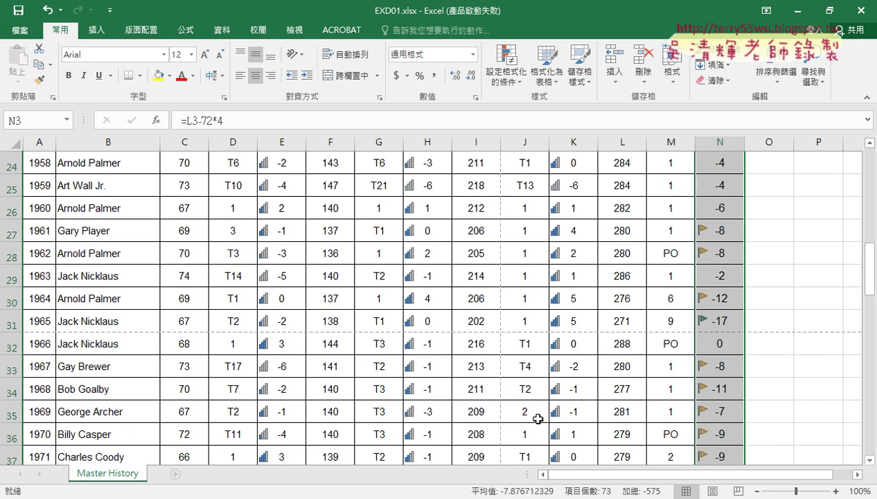
{"action": "scroll", "coordinate": [537, 418], "scroll_direction": "up", "scroll_amount": 2}
{"action": "scroll", "coordinate": [537, 418], "scroll_direction": "up", "scroll_amount": 3}
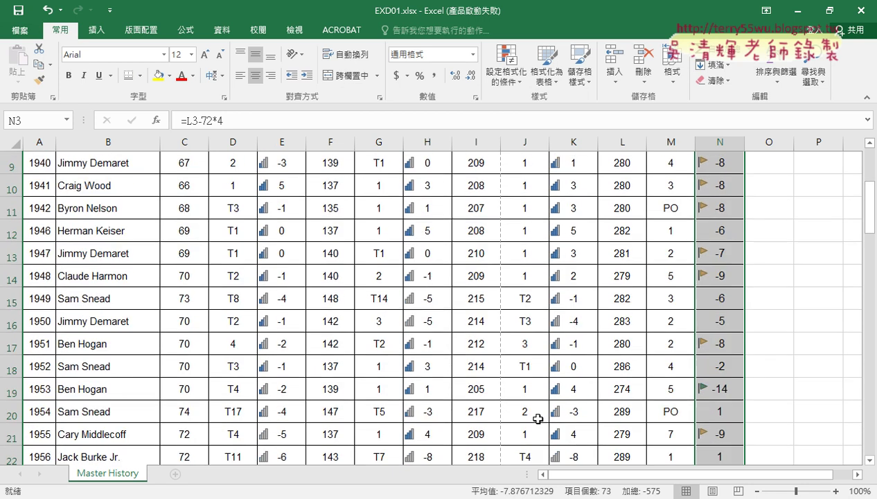
{"action": "scroll", "coordinate": [537, 418], "scroll_direction": "up", "scroll_amount": 1}
{"action": "scroll", "coordinate": [537, 419], "scroll_direction": "up", "scroll_amount": 2}
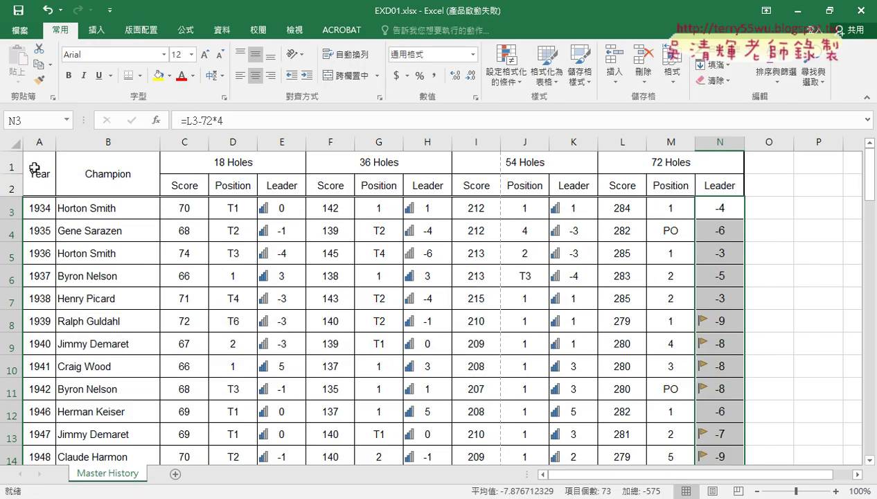
{"action": "left_click_drag", "start_coordinate": [35, 167], "coordinate": [685, 192]}
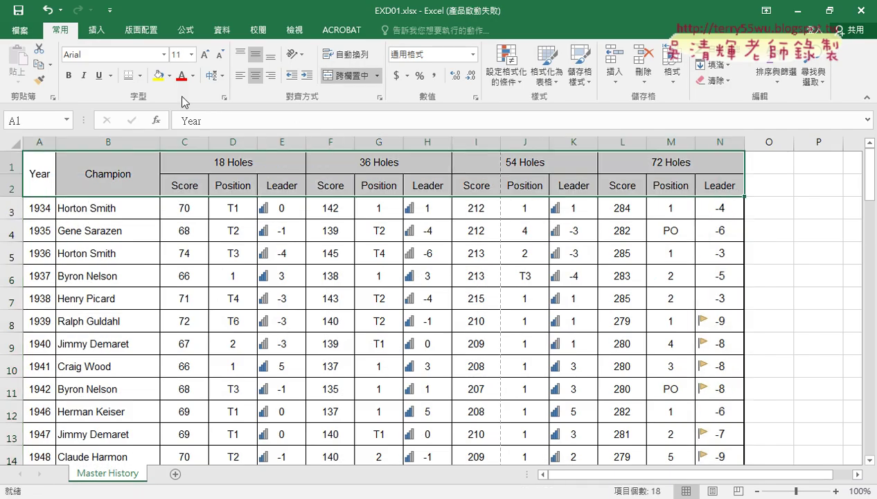
Step: Give A1:N2 a Light Green fill, then scroll down to check the column N flags
{"action": "left_click", "coordinate": [169, 76]}
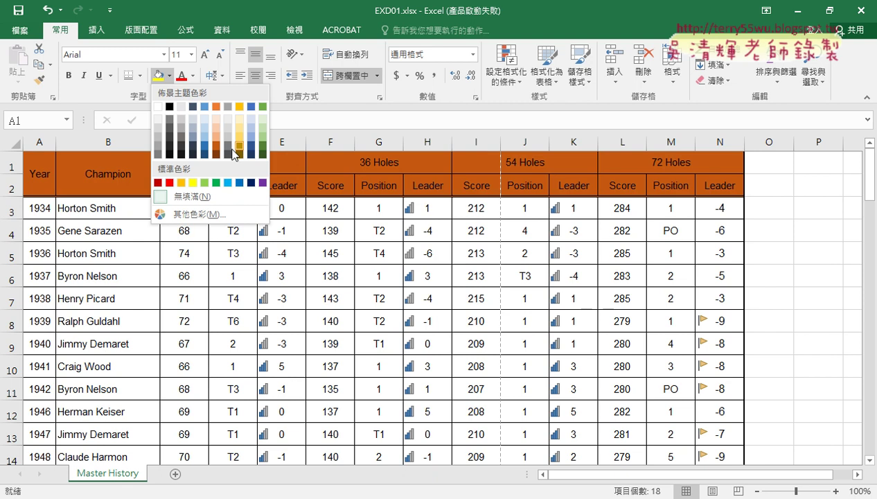
{"action": "left_click", "coordinate": [204, 183]}
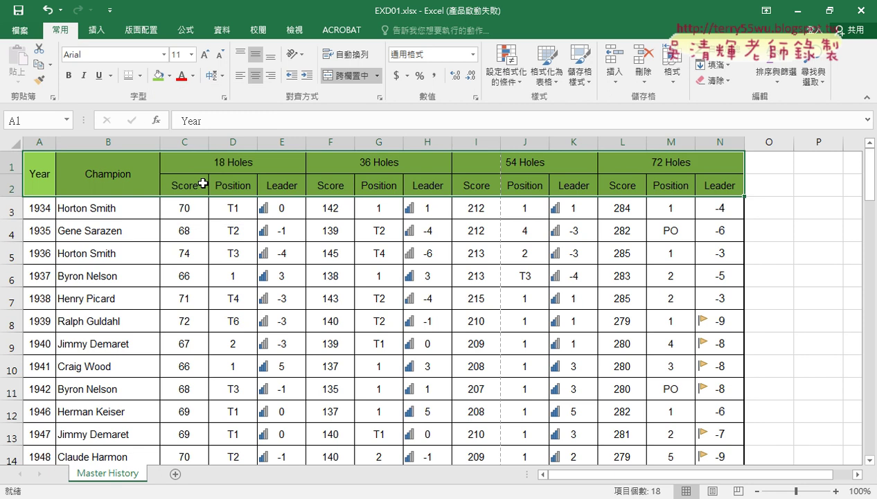
{"action": "left_click", "coordinate": [718, 215]}
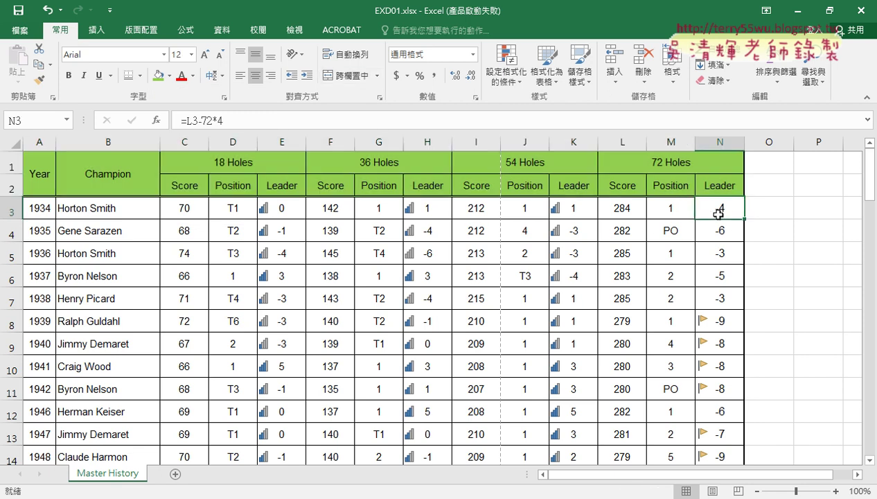
{"action": "scroll", "coordinate": [721, 228], "scroll_direction": "down", "scroll_amount": 5}
{"action": "scroll", "coordinate": [723, 254], "scroll_direction": "down", "scroll_amount": 6}
{"action": "scroll", "coordinate": [722, 318], "scroll_direction": "down", "scroll_amount": 6}
{"action": "scroll", "coordinate": [723, 319], "scroll_direction": "down", "scroll_amount": 6}
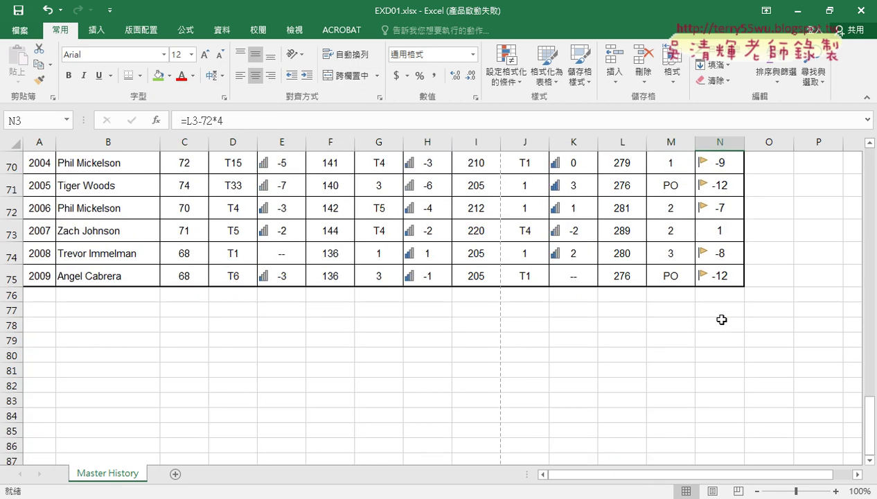
Step: Select N3:N75 and delete its three Icon Set rules in the Conditional Formatting Rules Manager
{"action": "left_click", "coordinate": [723, 277], "text": "shift"}
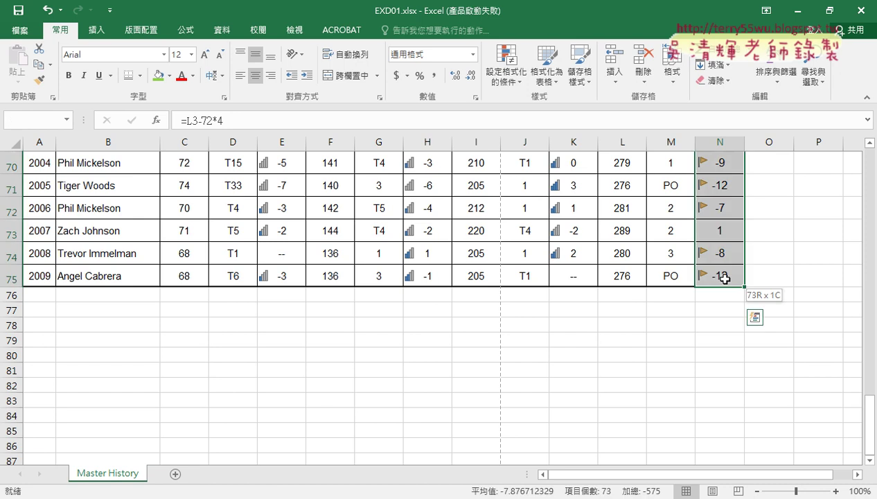
{"action": "left_click", "coordinate": [504, 75]}
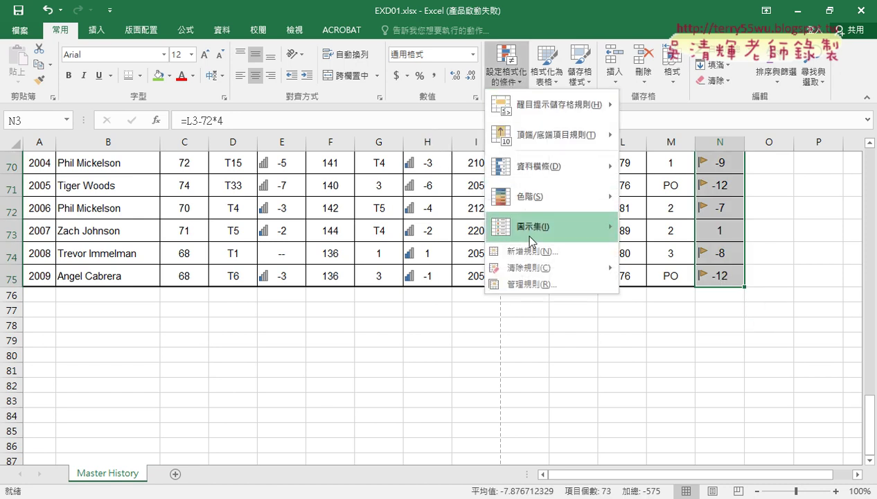
{"action": "mouse_move", "coordinate": [537, 268]}
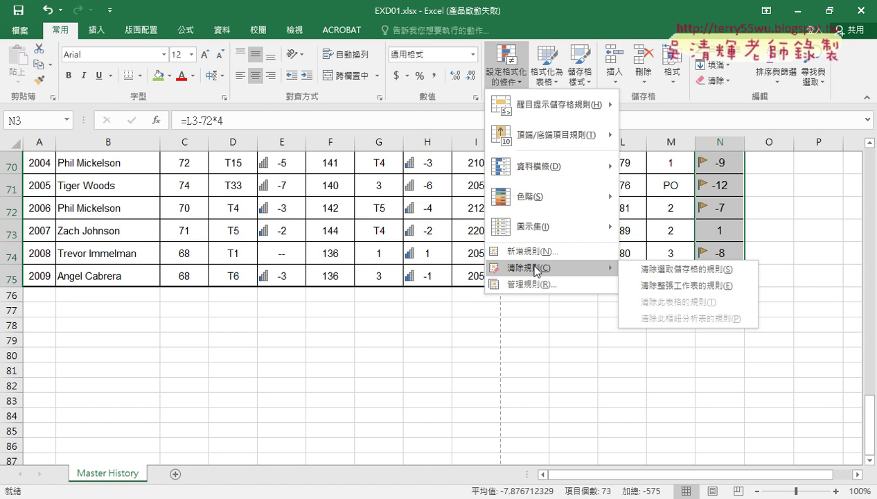
{"action": "left_click", "coordinate": [533, 284]}
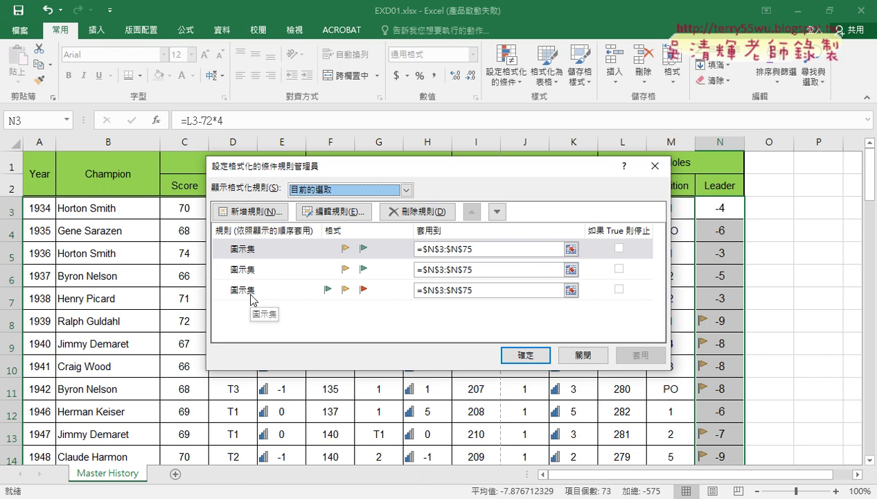
{"action": "left_click", "coordinate": [418, 211]}
{"action": "left_click", "coordinate": [419, 212]}
{"action": "left_click", "coordinate": [419, 212]}
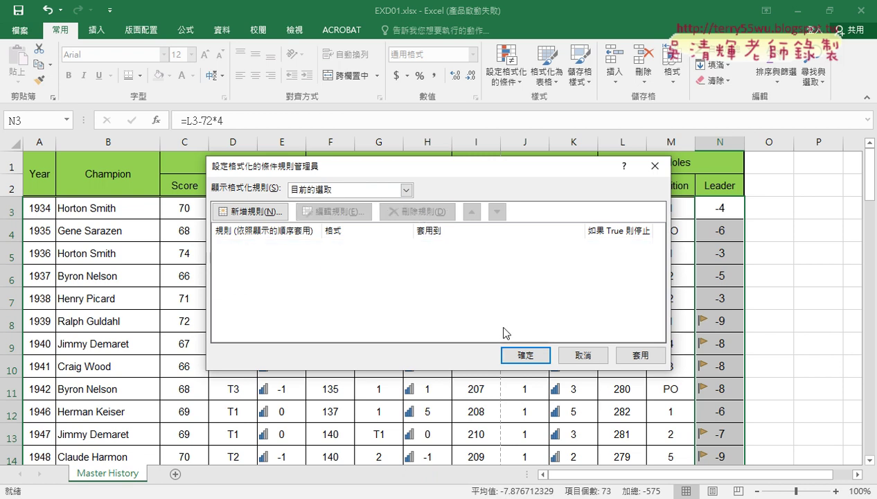
{"action": "left_click", "coordinate": [520, 355]}
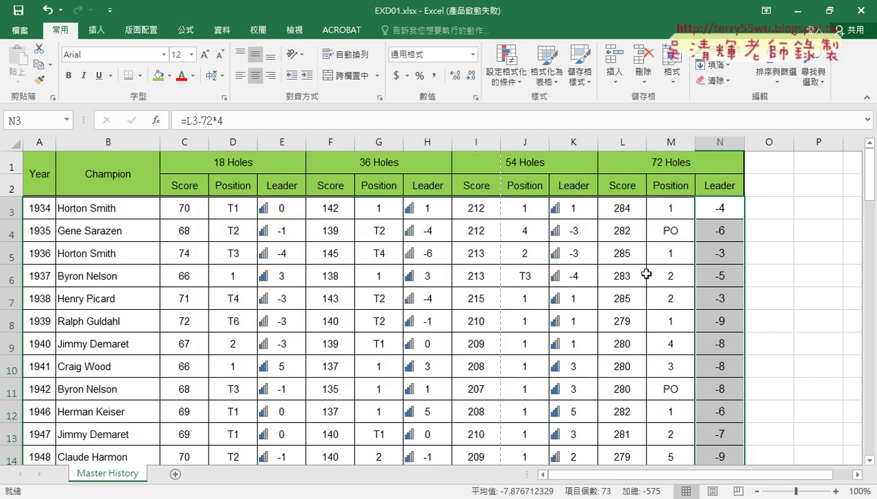
Step: Start a new icon set rule using 3 Flags, with No Cell Icon for the top tier
{"action": "left_click", "coordinate": [506, 66]}
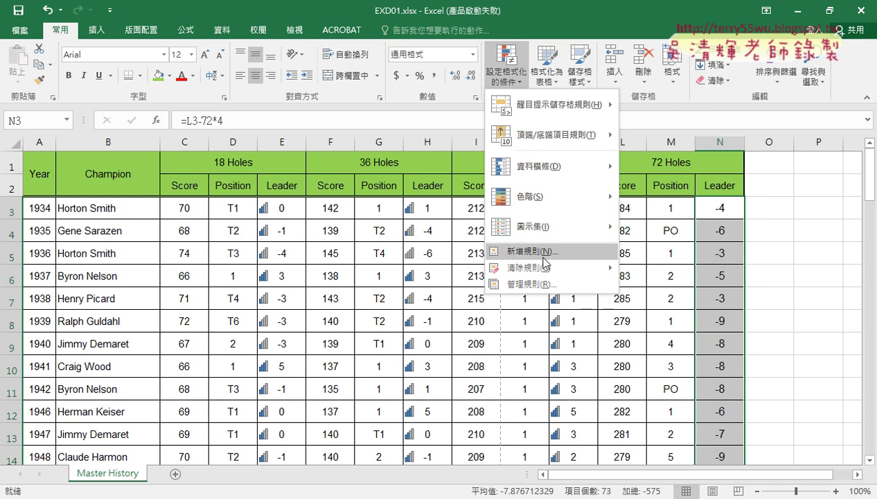
{"action": "mouse_move", "coordinate": [544, 221]}
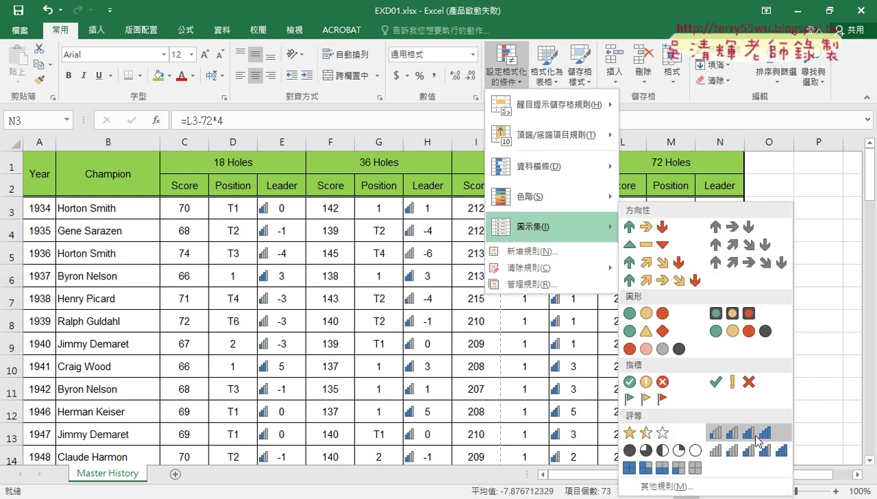
{"action": "left_click", "coordinate": [693, 488]}
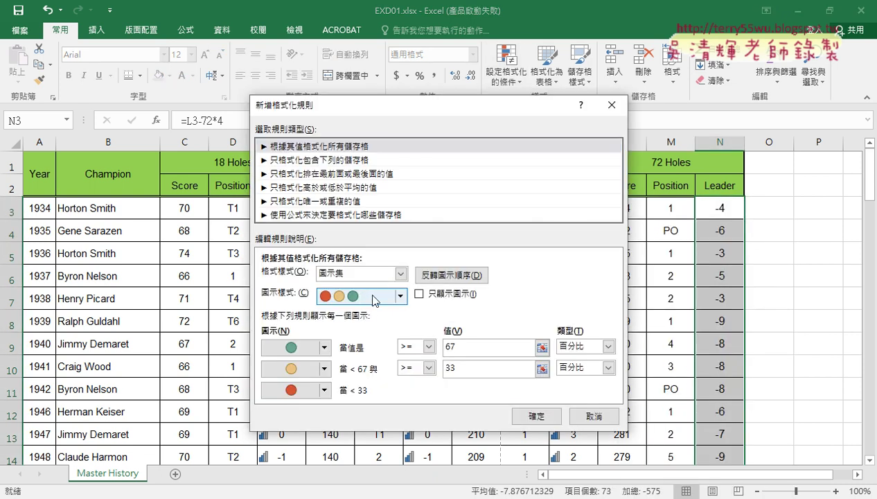
{"action": "left_click", "coordinate": [400, 296]}
{"action": "left_click", "coordinate": [397, 315]}
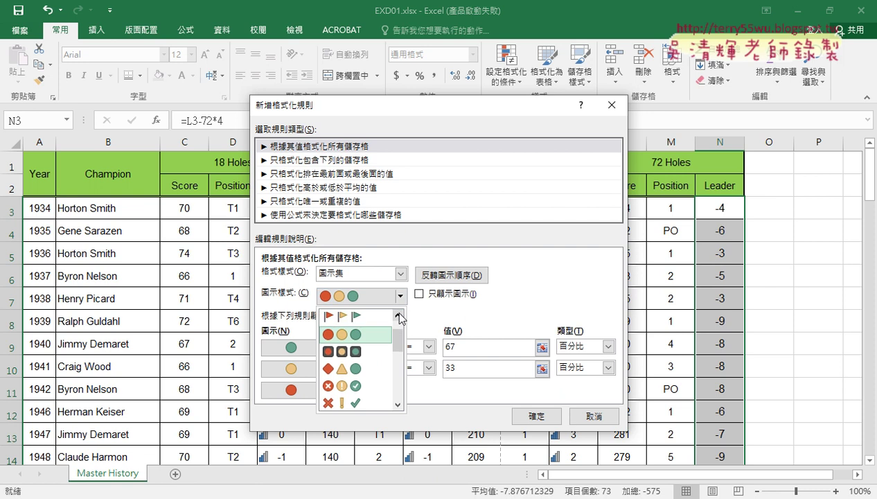
{"action": "left_click", "coordinate": [397, 315]}
{"action": "left_click", "coordinate": [374, 333]}
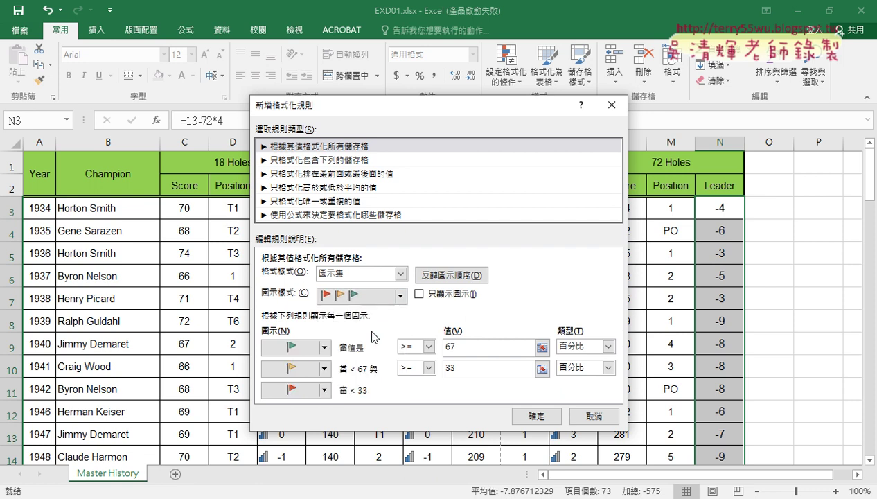
{"action": "left_click", "coordinate": [323, 347]}
{"action": "left_click", "coordinate": [298, 359]}
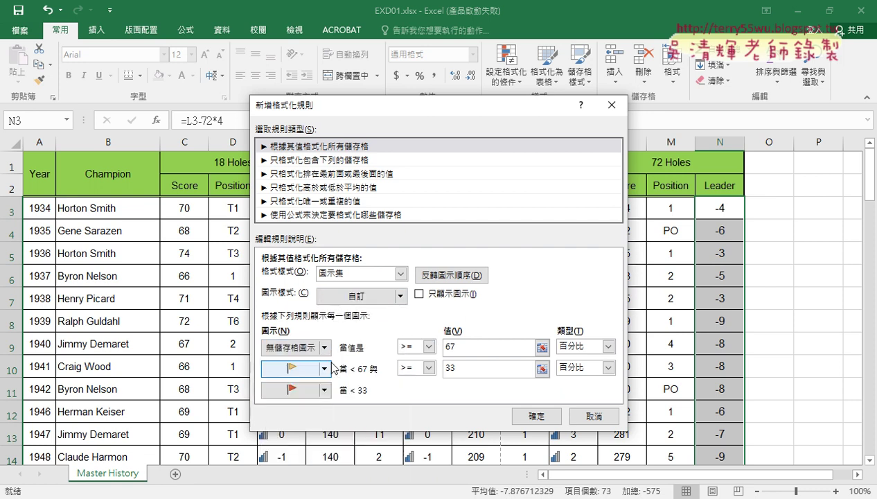
Step: Set both thresholds to Percentile 20 and 10, make the bottom tier a green flag, and apply
{"action": "left_click", "coordinate": [608, 346]}
{"action": "left_click", "coordinate": [588, 399]}
{"action": "left_click", "coordinate": [607, 368]}
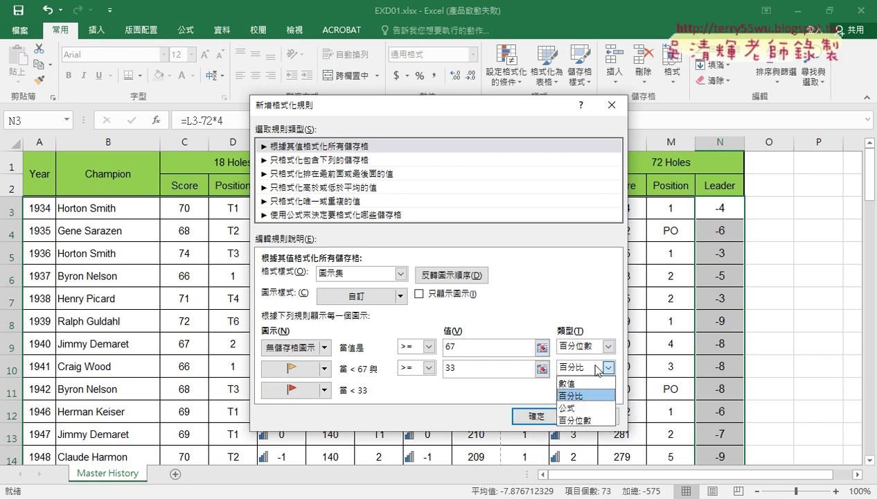
{"action": "left_click", "coordinate": [587, 420]}
{"action": "double_click", "coordinate": [452, 346]}
{"action": "type", "text": "20"}
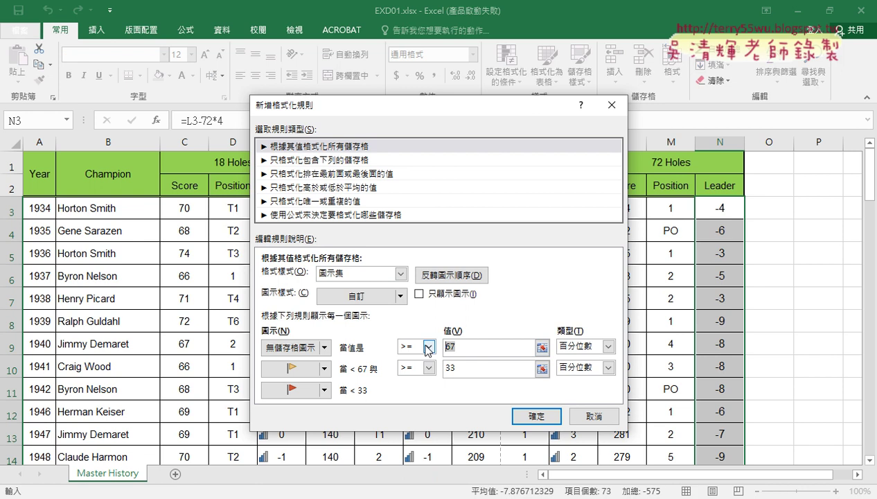
{"action": "key", "text": "Tab"}
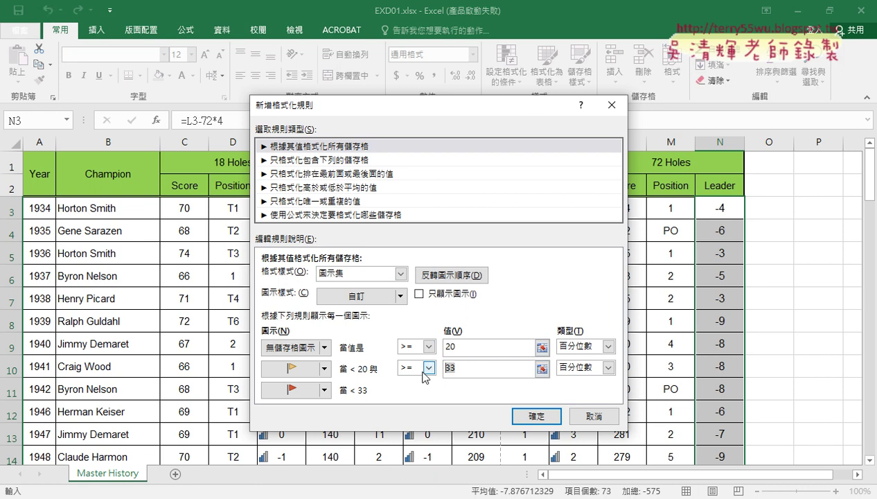
{"action": "type", "text": "10"}
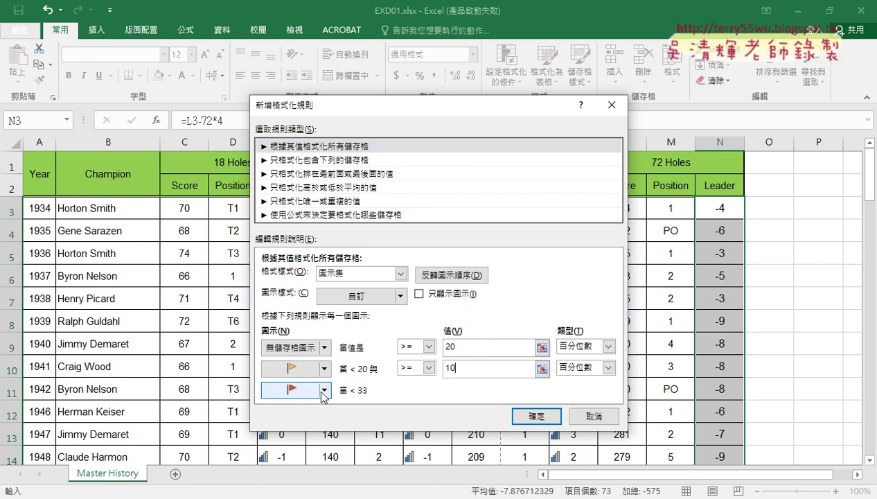
{"action": "left_click", "coordinate": [323, 389]}
{"action": "left_click", "coordinate": [449, 394]}
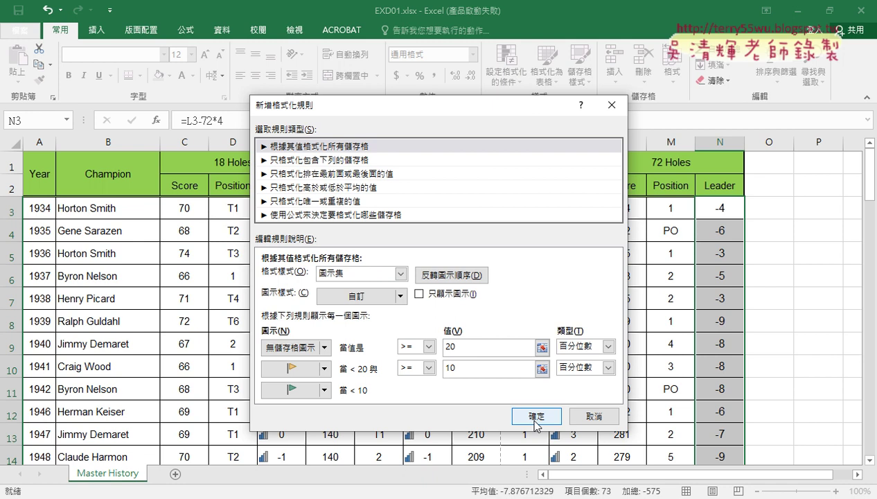
{"action": "left_click", "coordinate": [536, 418]}
{"action": "scroll", "coordinate": [757, 320], "scroll_direction": "down", "scroll_amount": 2}
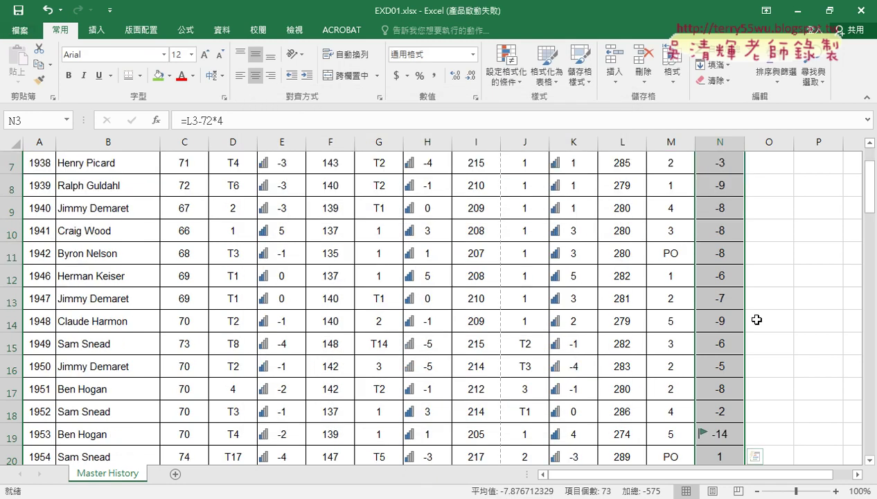
{"action": "scroll", "coordinate": [756, 319], "scroll_direction": "down", "scroll_amount": 2}
{"action": "scroll", "coordinate": [757, 320], "scroll_direction": "down", "scroll_amount": 1}
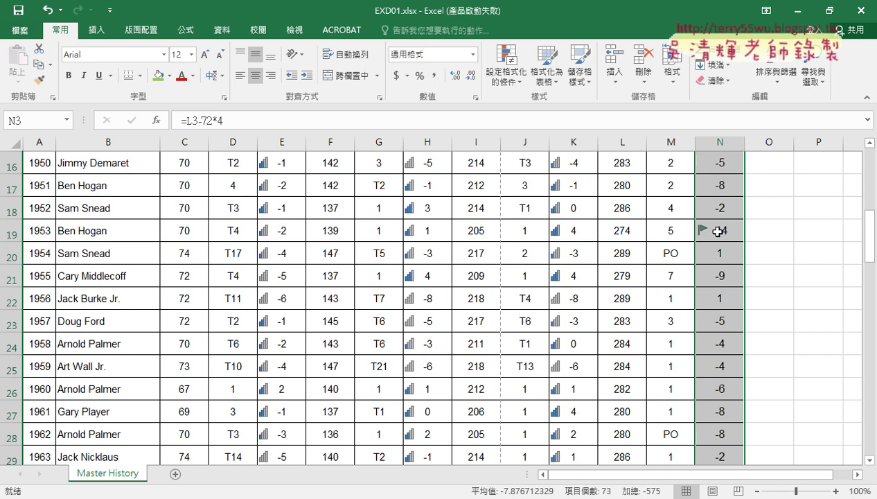
{"action": "scroll", "coordinate": [719, 231], "scroll_direction": "up", "scroll_amount": 5}
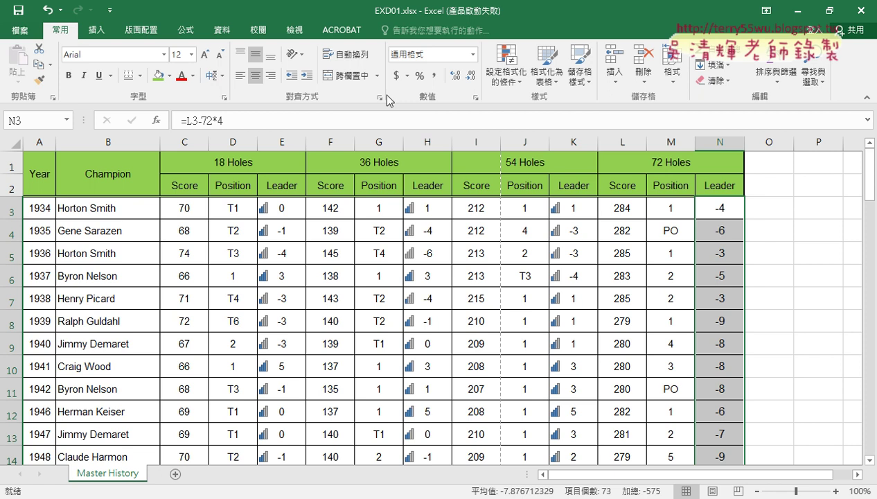
Step: Save a copy of the workbook on the Desktop named EXA102.xlsx
{"action": "left_click", "coordinate": [30, 34]}
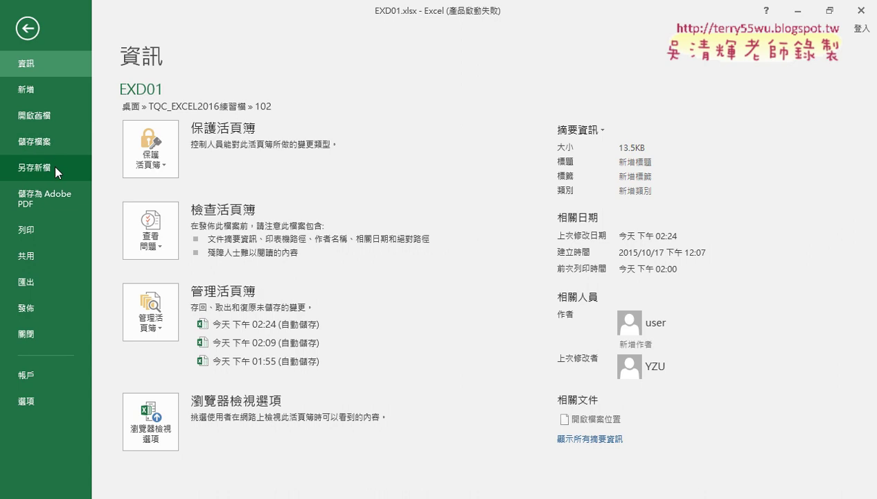
{"action": "left_click", "coordinate": [54, 165]}
{"action": "left_click", "coordinate": [197, 213]}
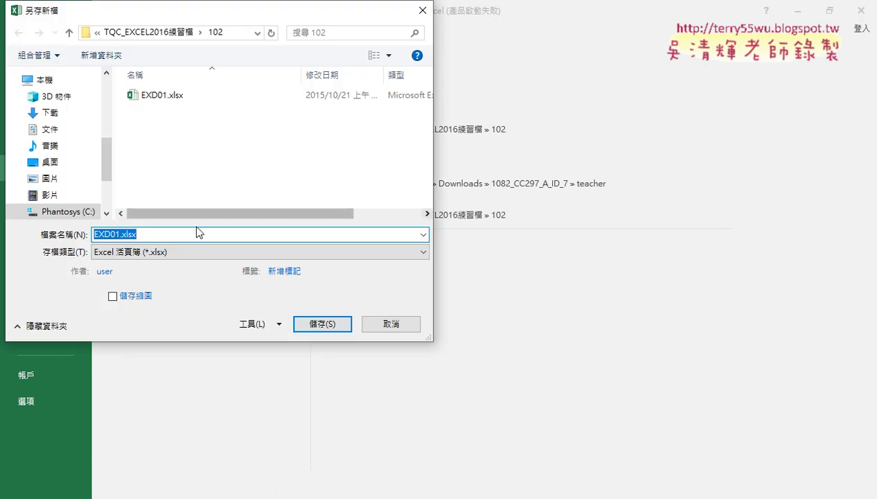
{"action": "left_click_drag", "start_coordinate": [103, 234], "coordinate": [201, 237]}
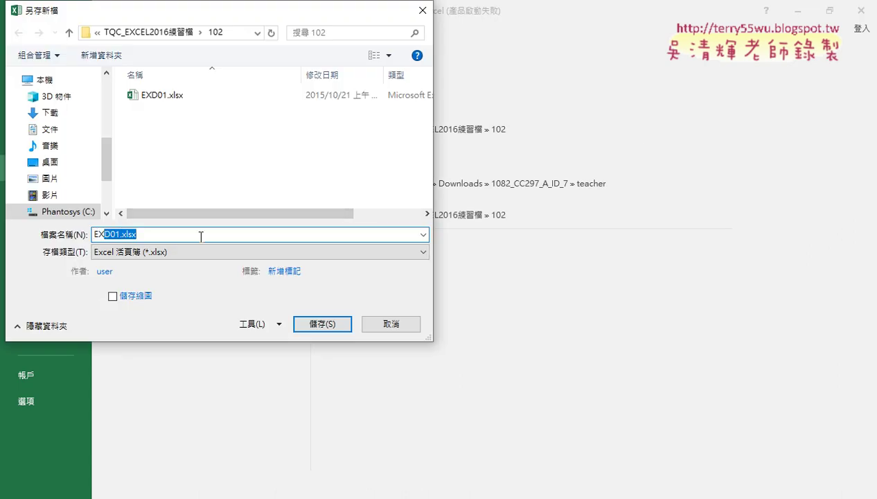
{"action": "type", "text": "A10"}
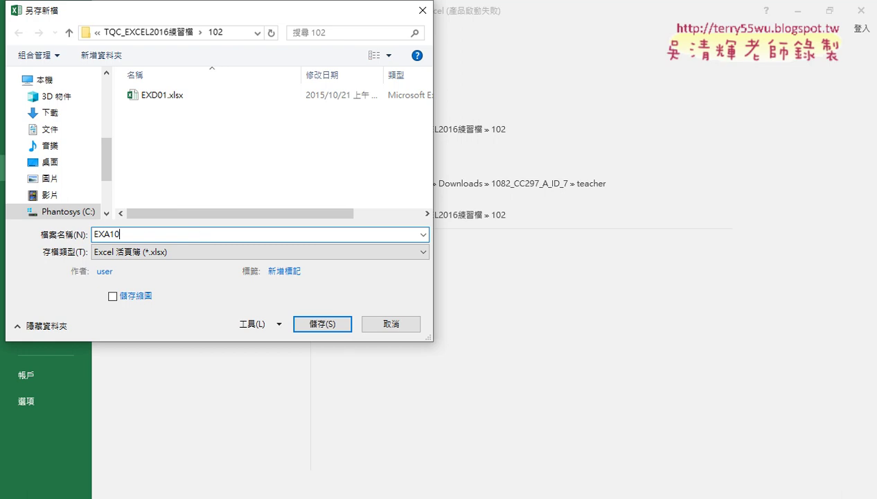
{"action": "type", "text": "2"}
{"action": "left_click_drag", "start_coordinate": [108, 162], "coordinate": [117, 92]}
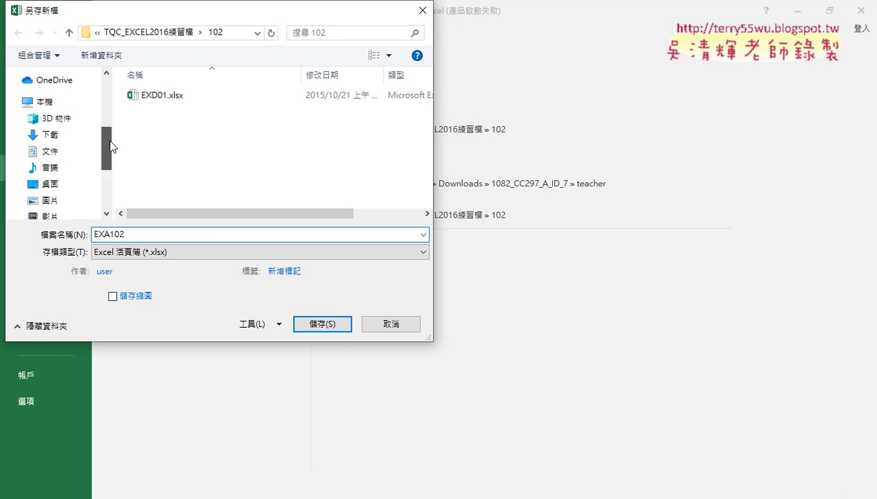
{"action": "left_click", "coordinate": [49, 101]}
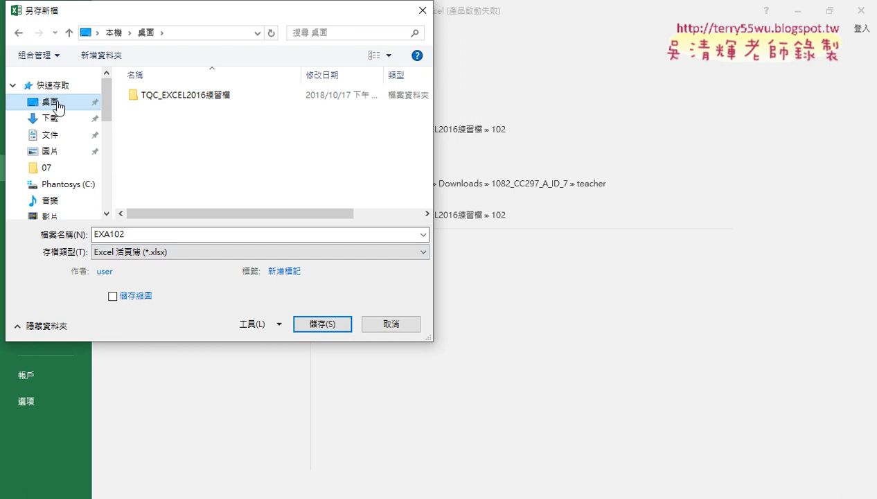
{"action": "left_click", "coordinate": [322, 324]}
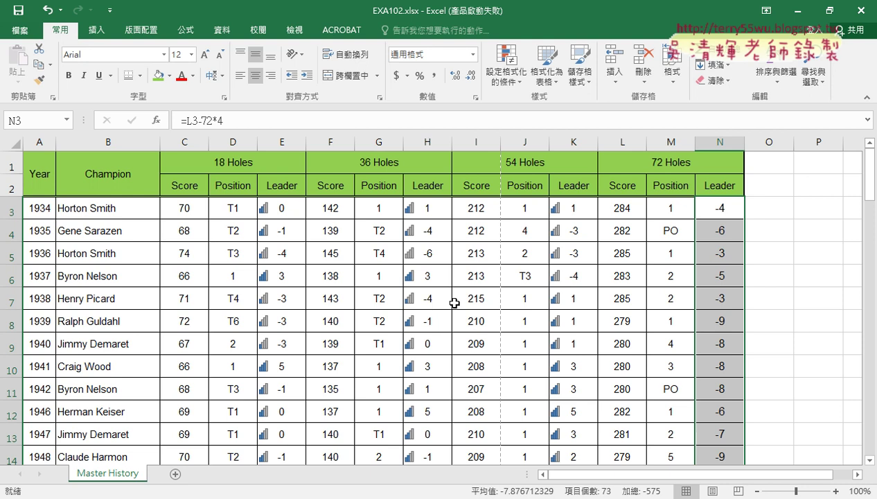